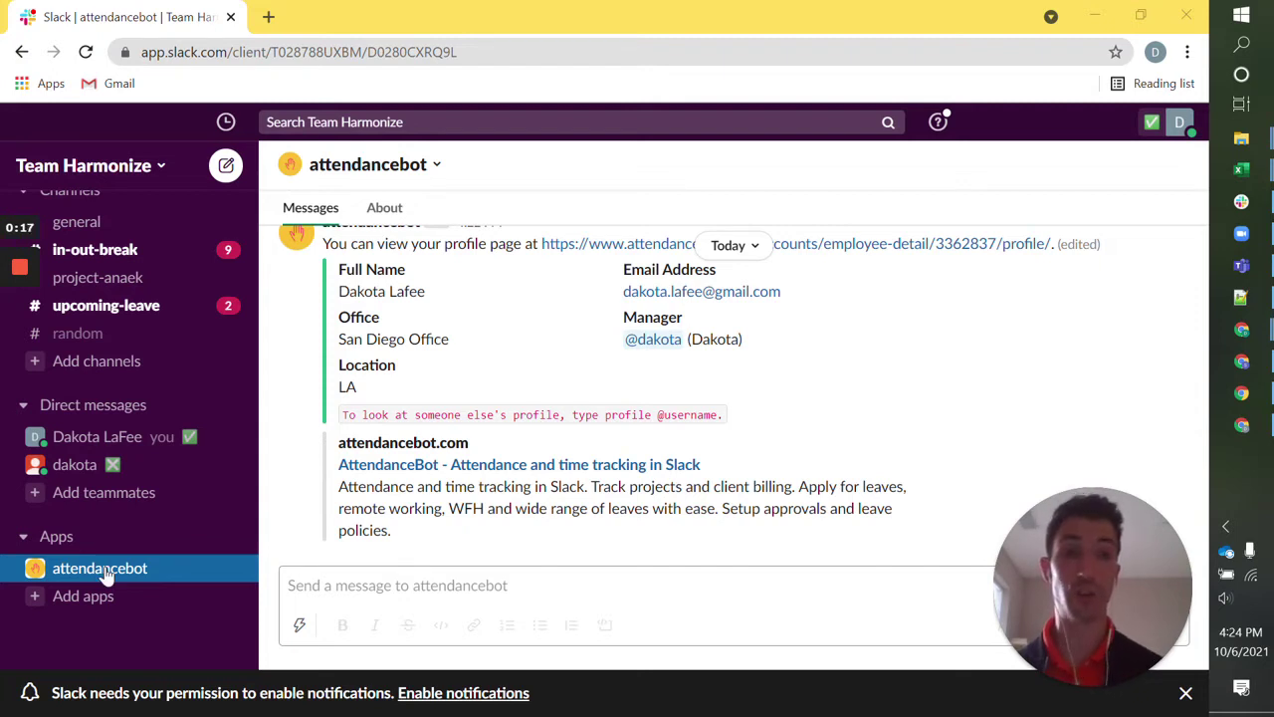
Send "apply" to attendancebot and open the leave application form from its reply.
click(367, 579)
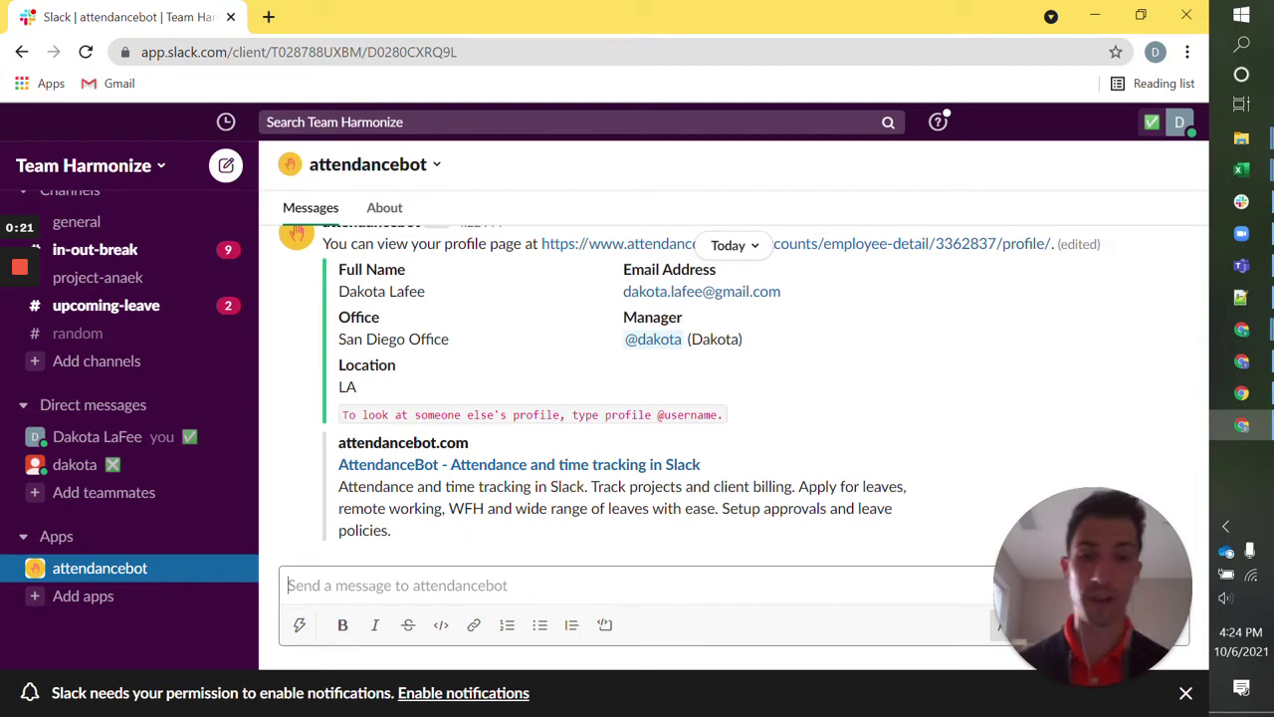
text(app)
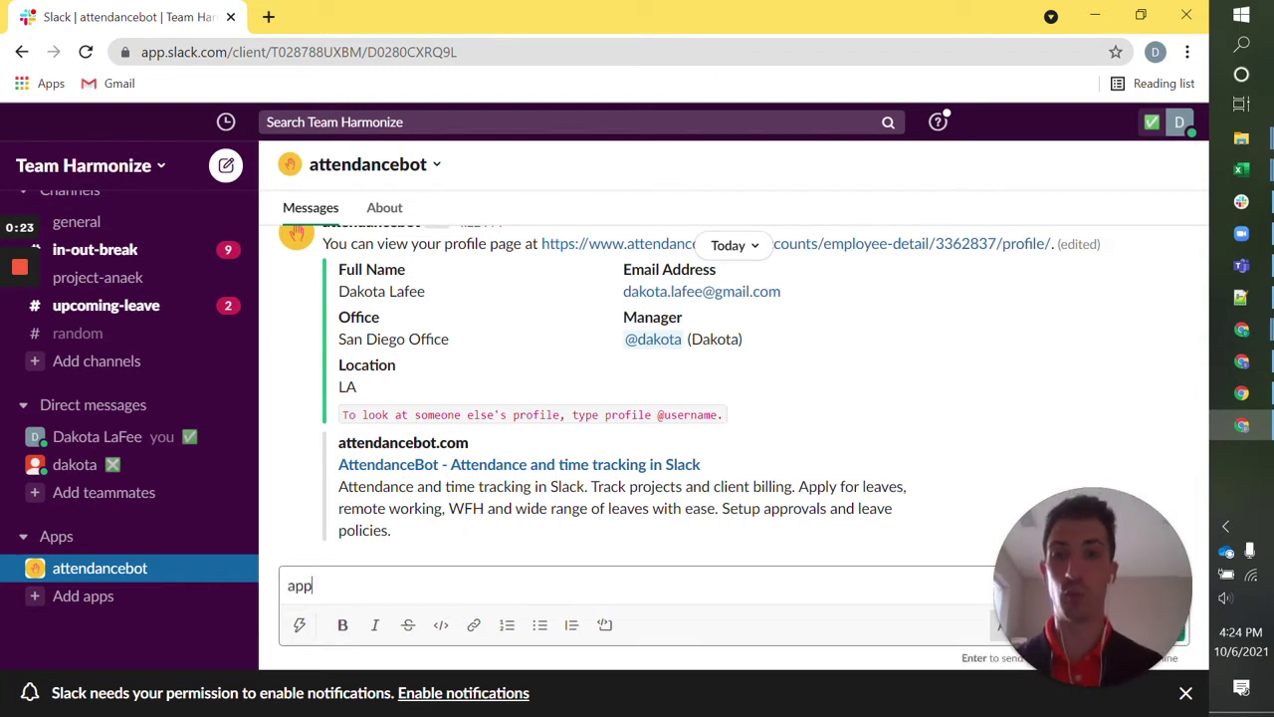
text(ly)
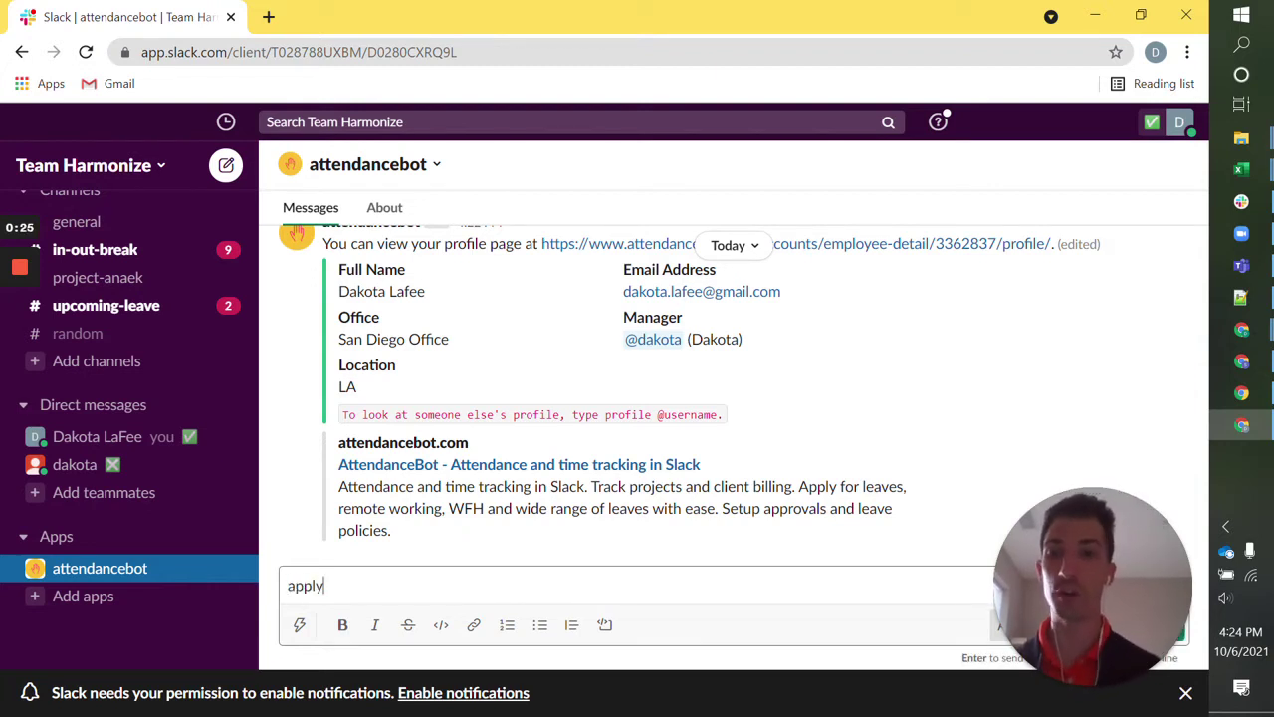
key(Return)
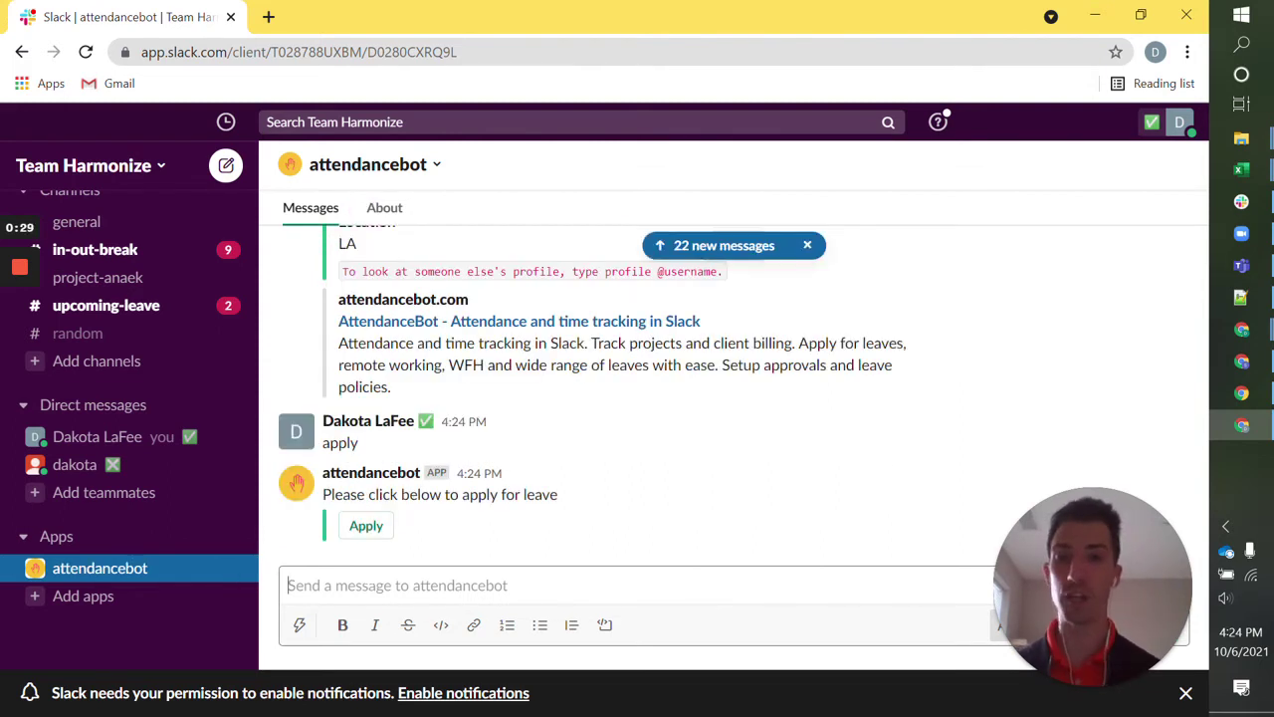
click(366, 527)
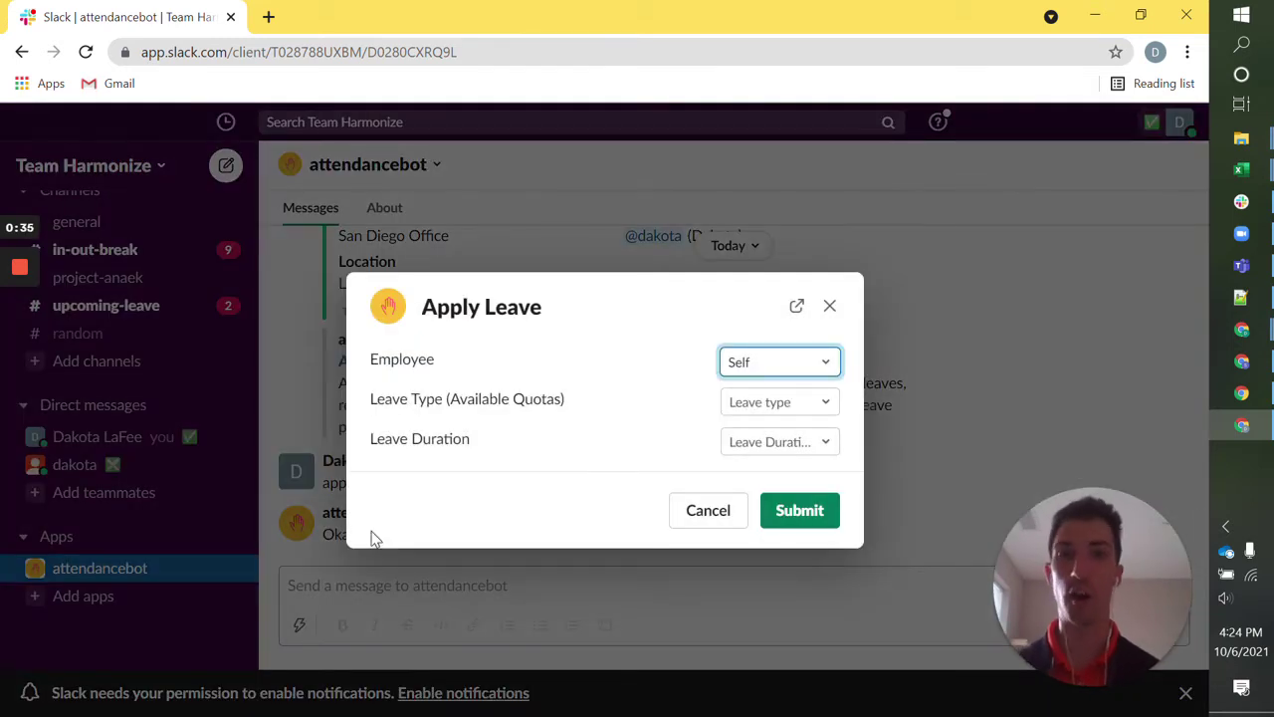
Review the employee, leave type and leave duration choices in the leave form, and leave it without submitting.
click(825, 365)
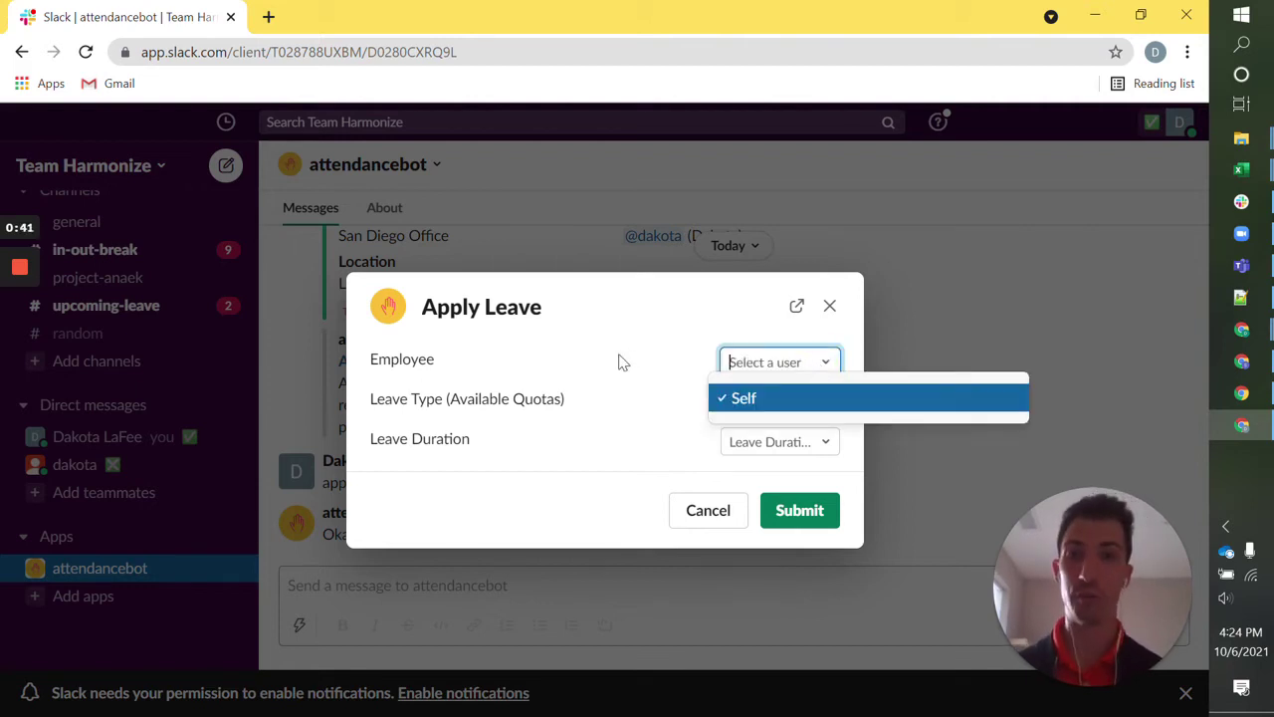
key(Return)
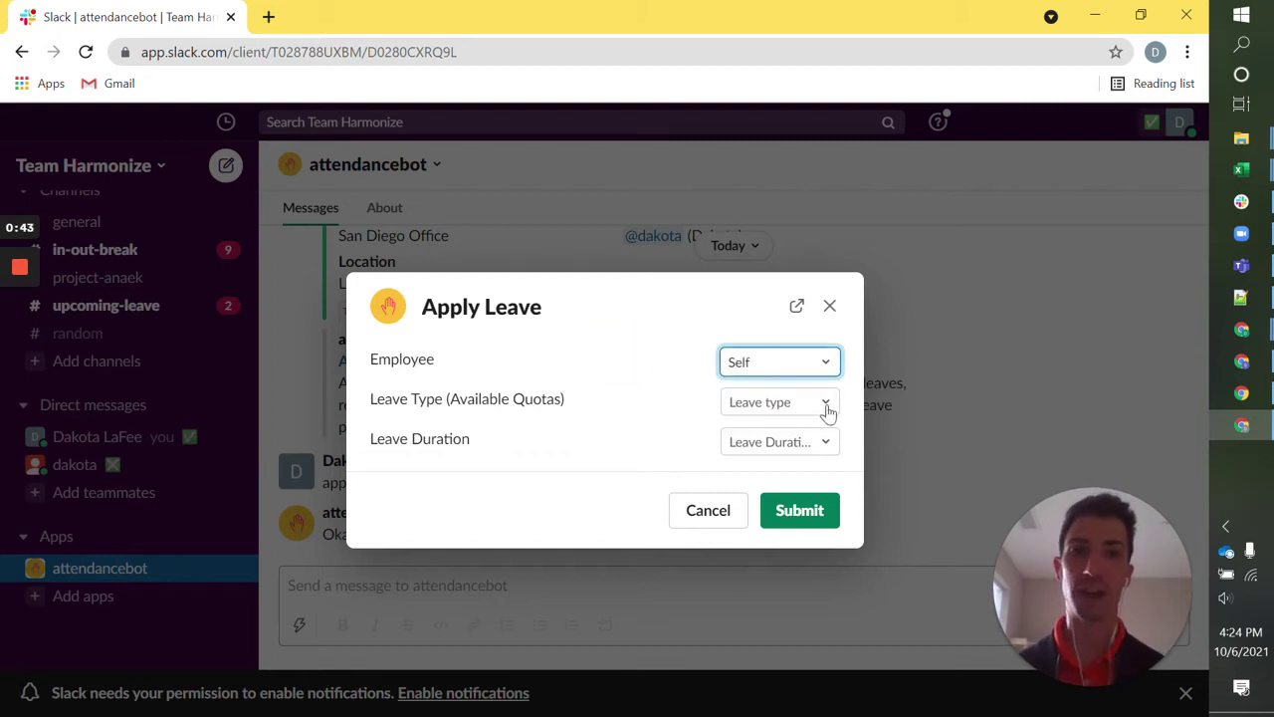
click(829, 408)
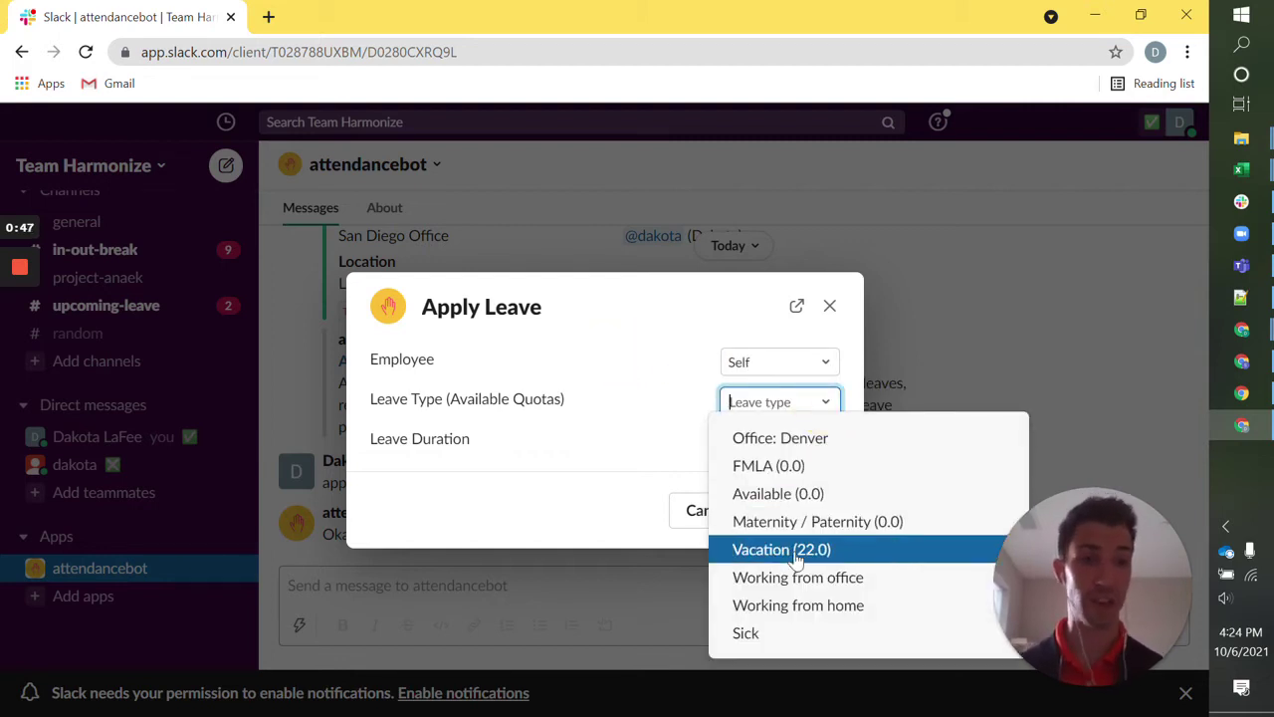
click(812, 406)
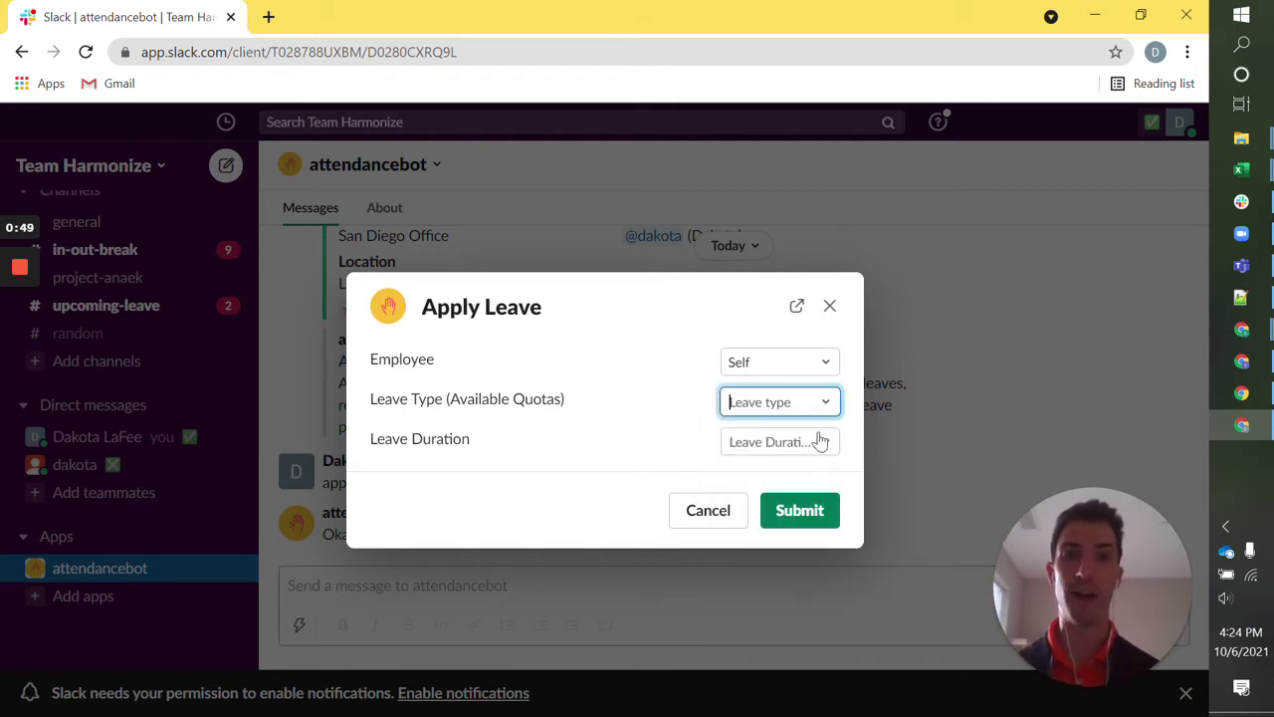
click(825, 449)
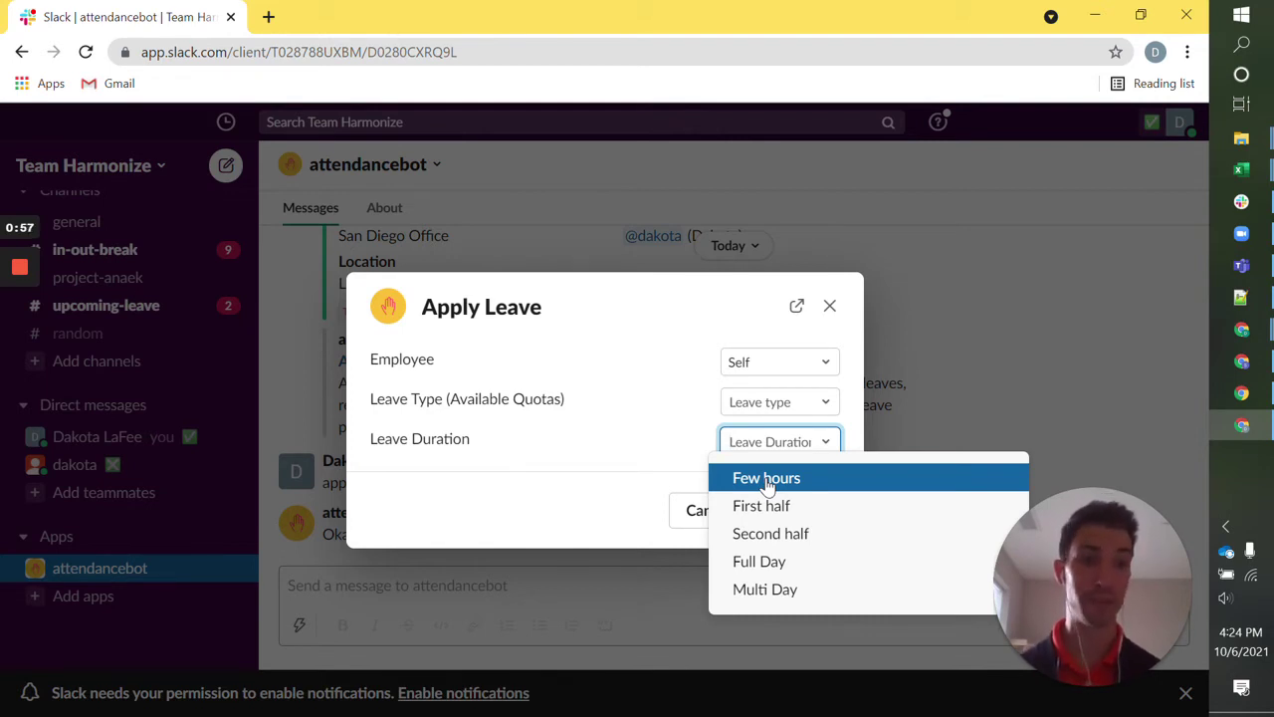
click(603, 441)
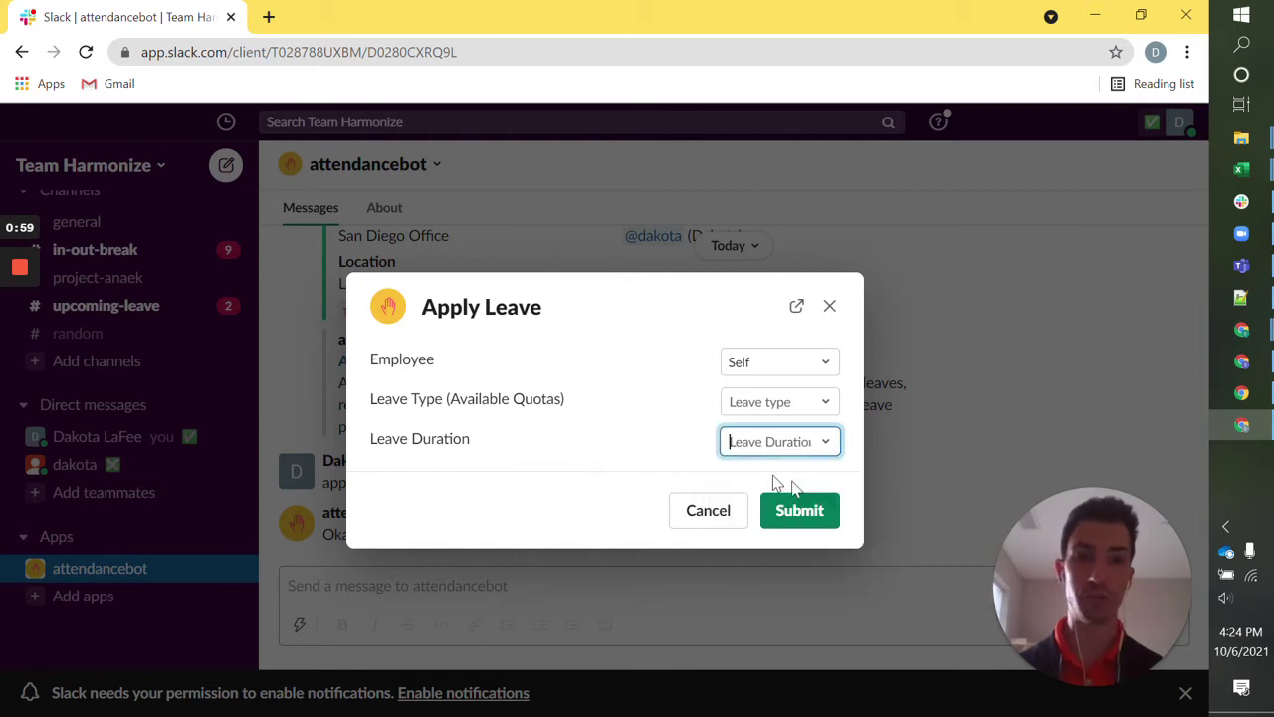
click(729, 512)
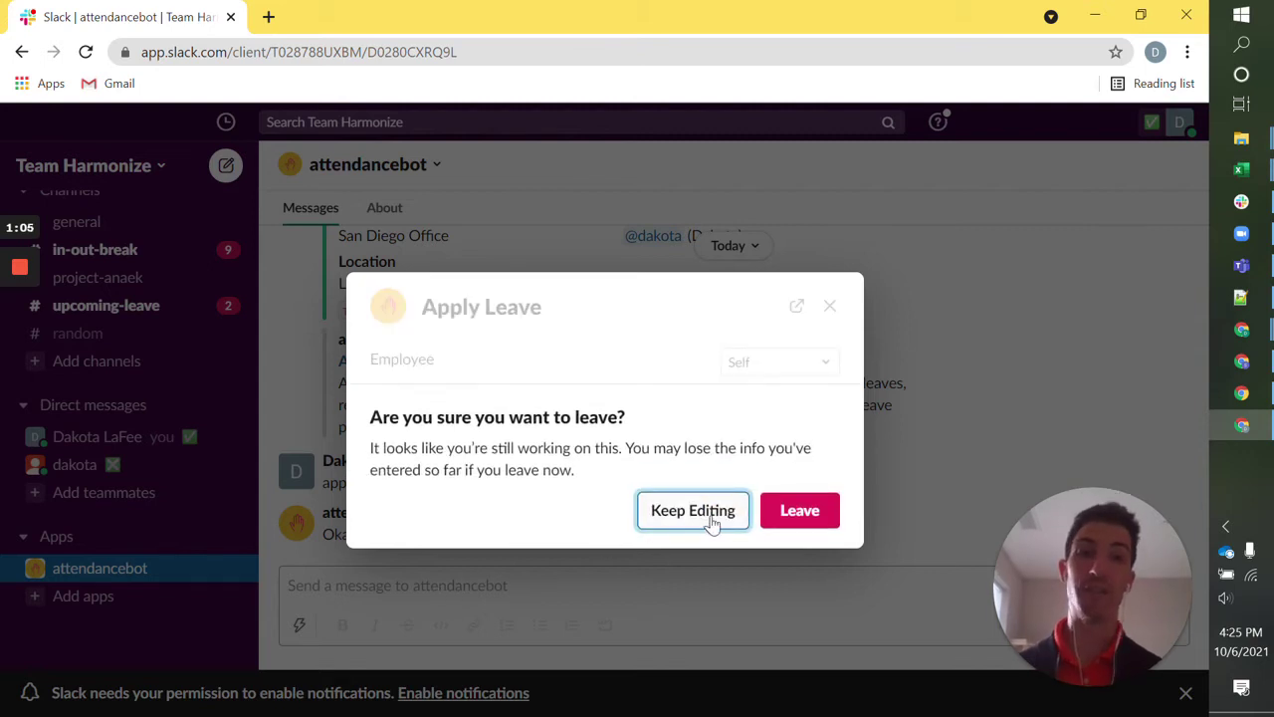
click(786, 519)
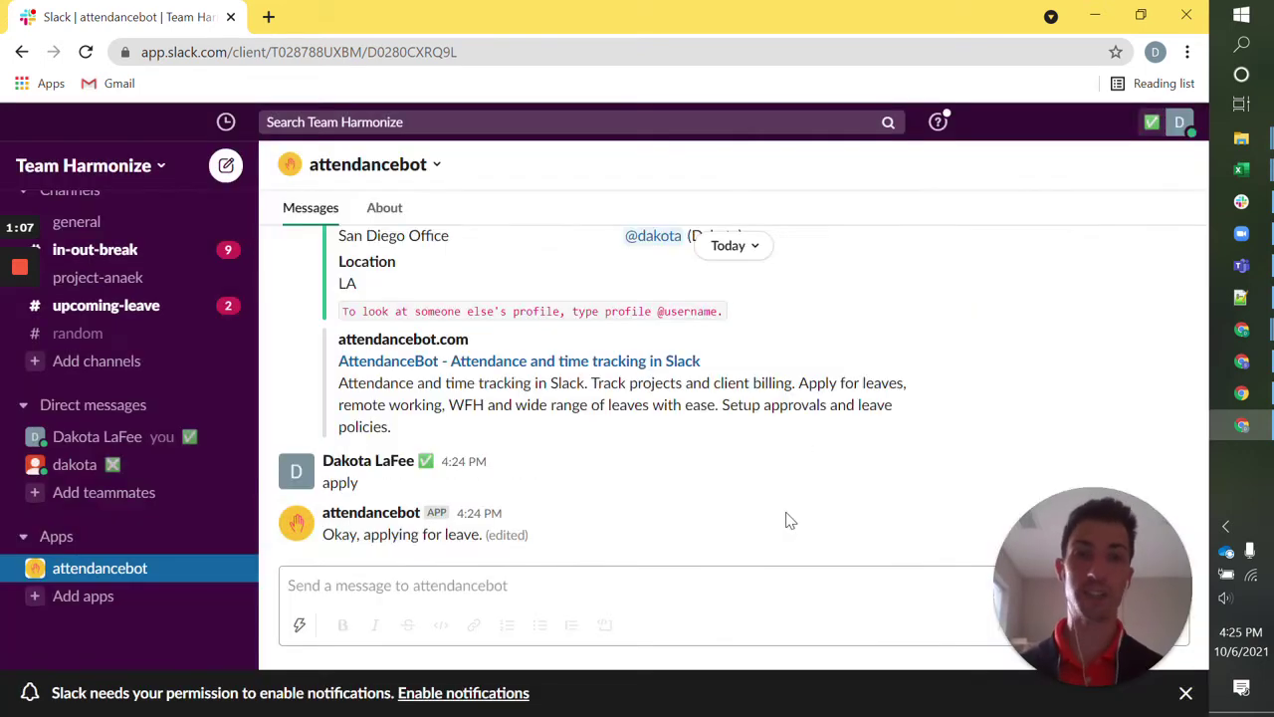
Request leave from attendancebot with "PTO tomorrow", add the comment "going to the beach", and confirm the request.
click(540, 585)
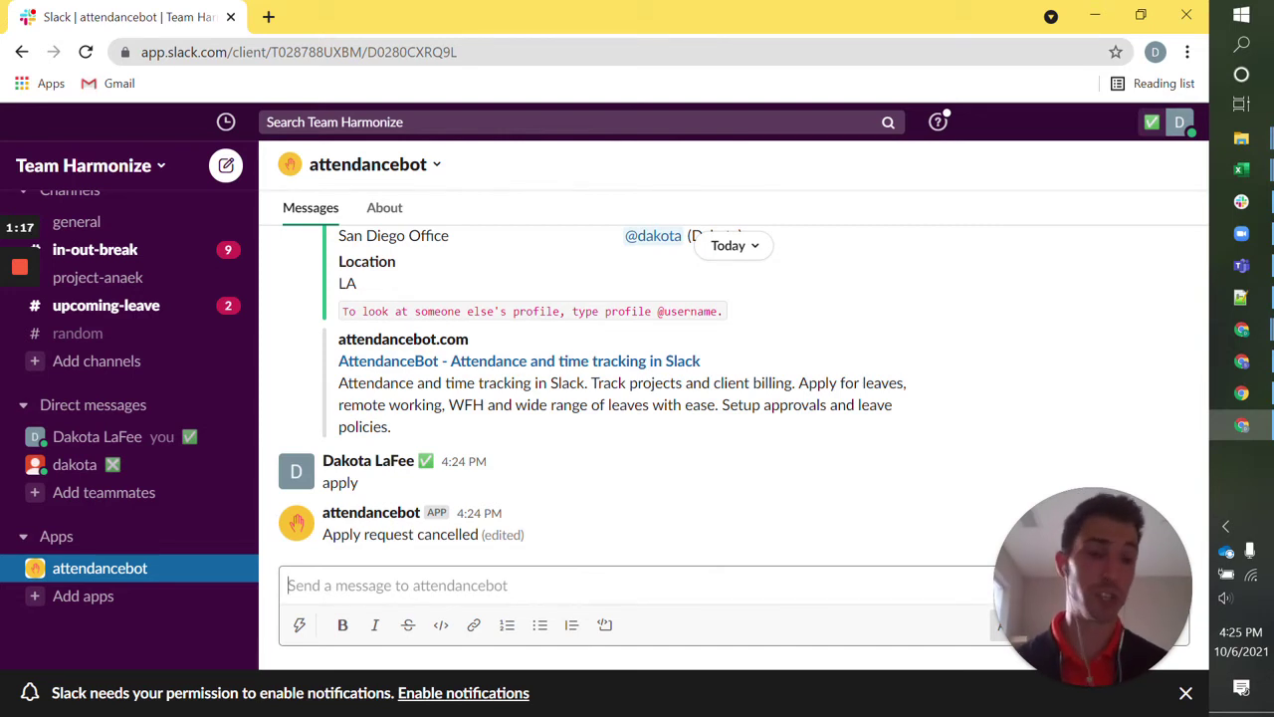
text(PTO tomorrow)
key(Return)
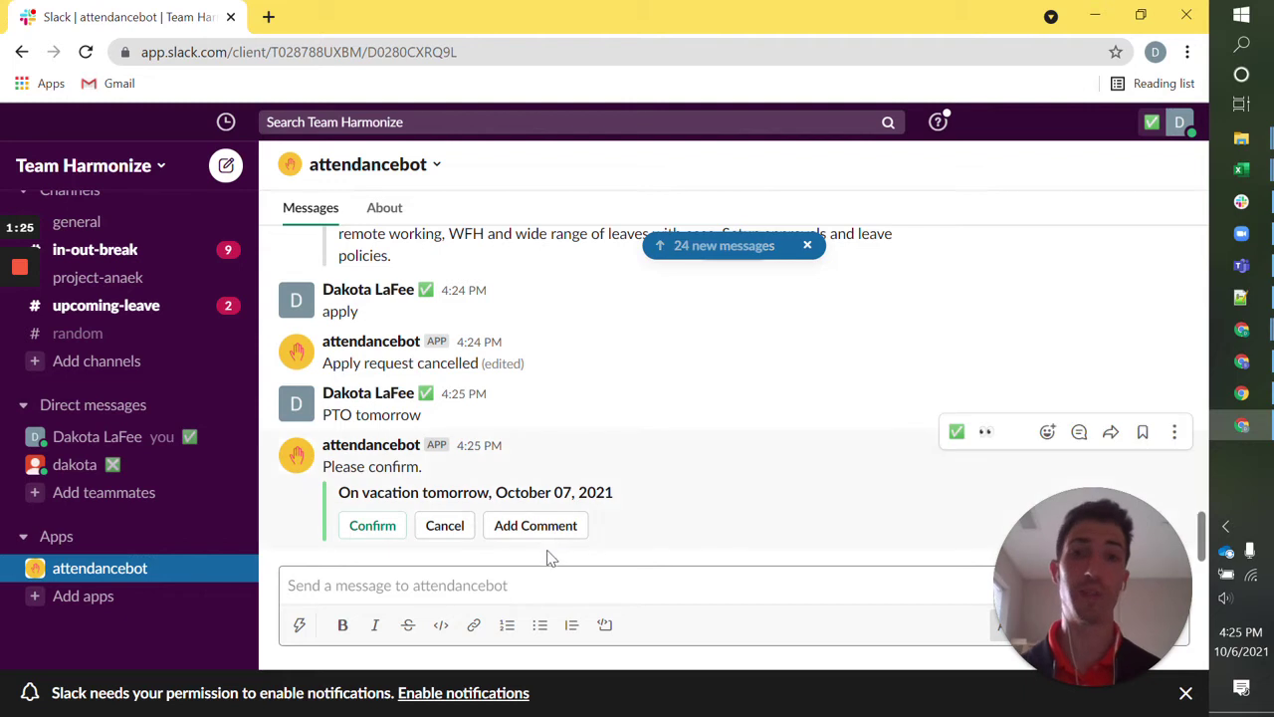
click(535, 525)
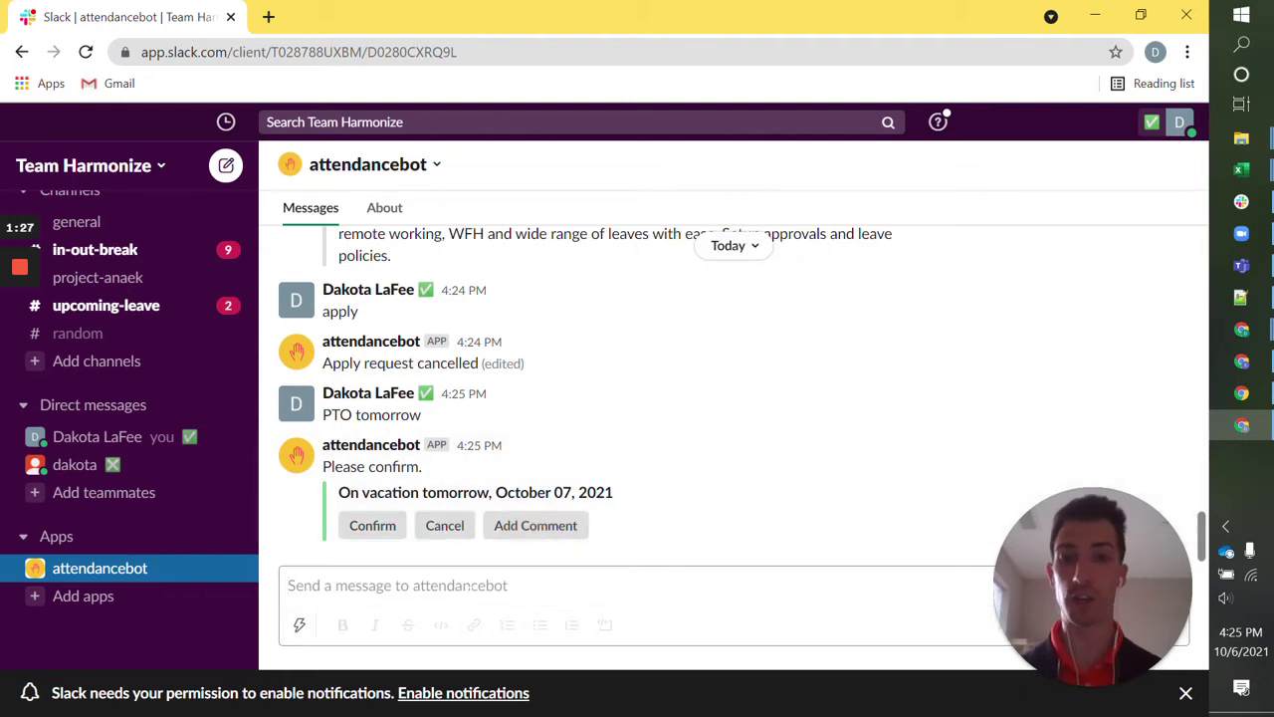
text(going to the beach)
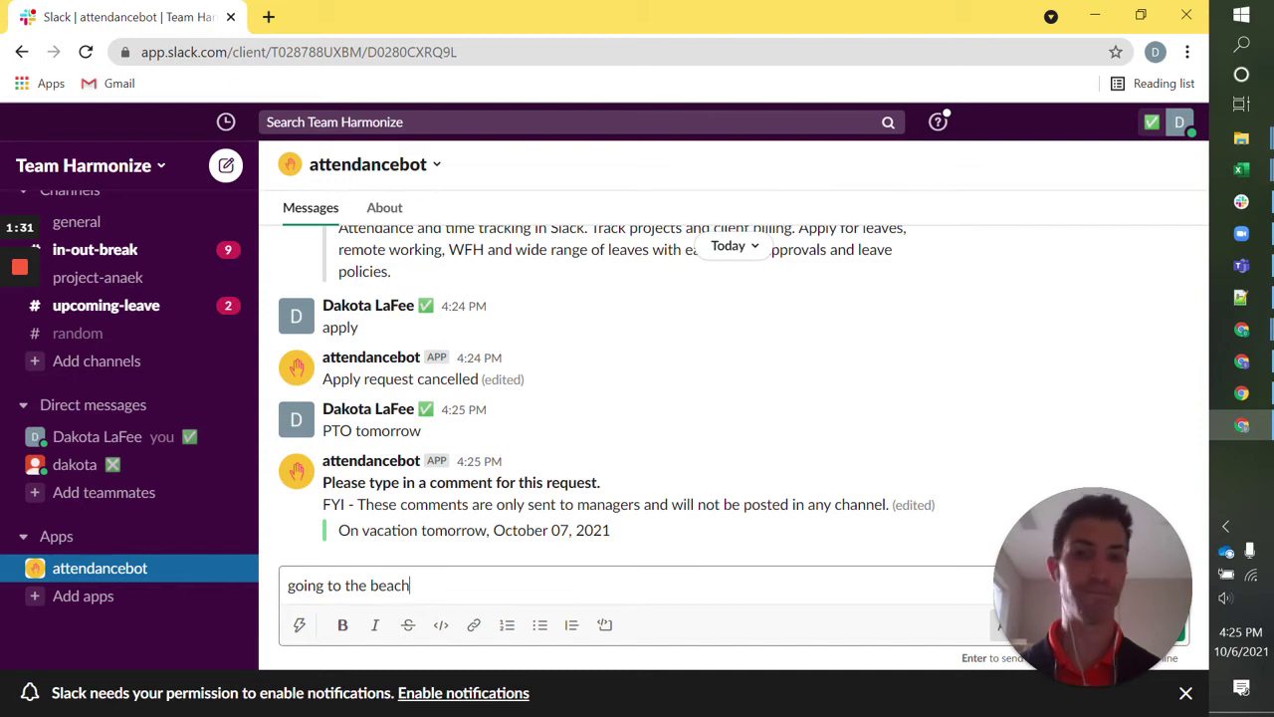
key(Return)
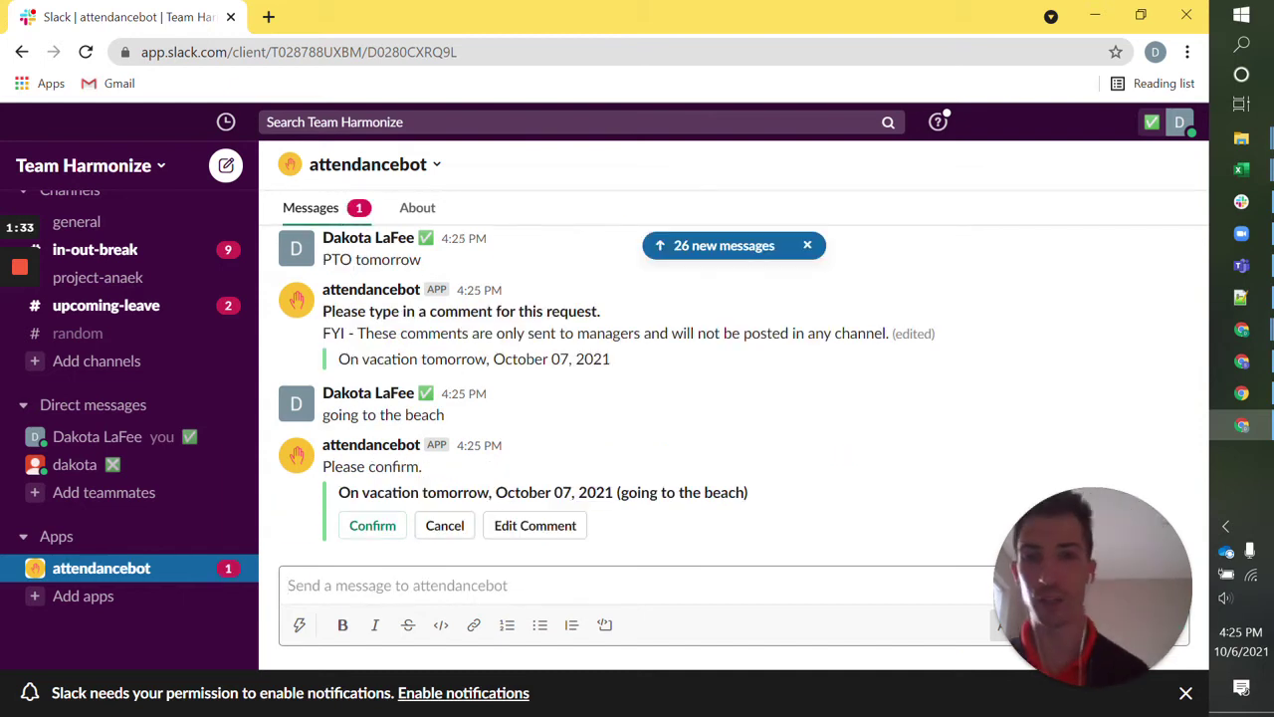
click(372, 526)
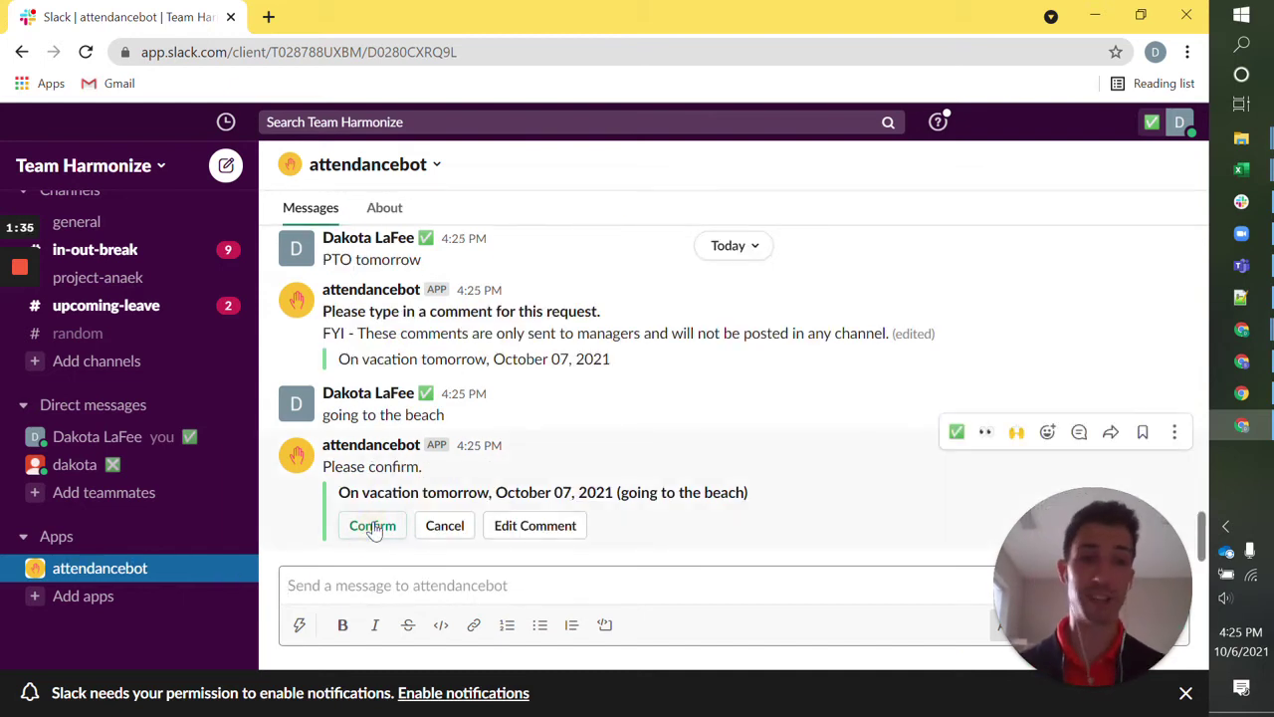
Send "WFH 10/8" to attendancebot and confirm the work-from-home request.
click(359, 595)
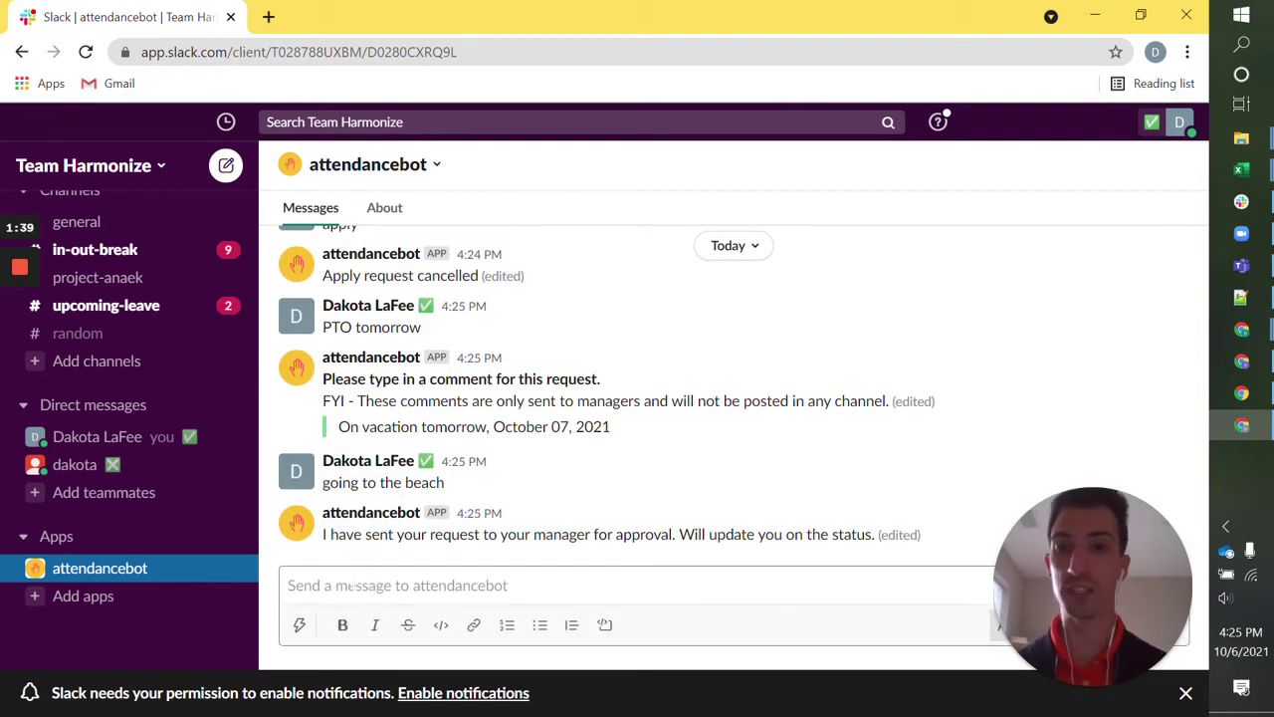
text(WFH)
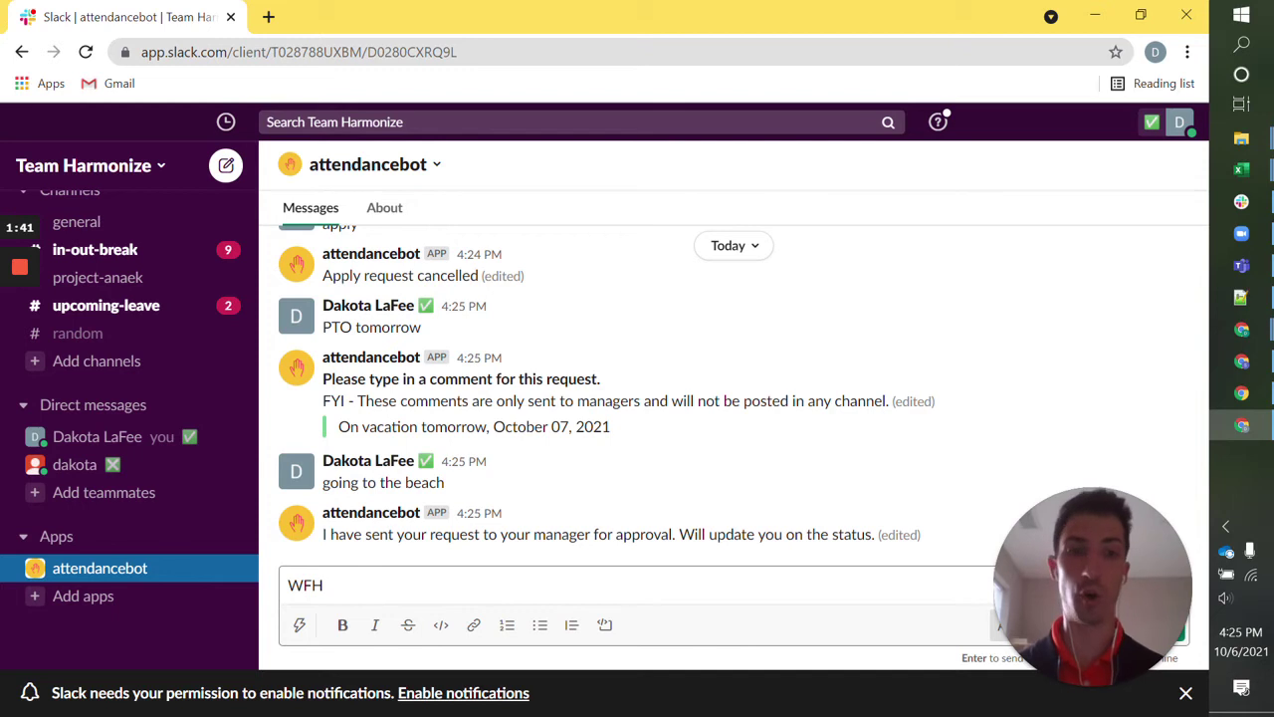
text( on fiday)
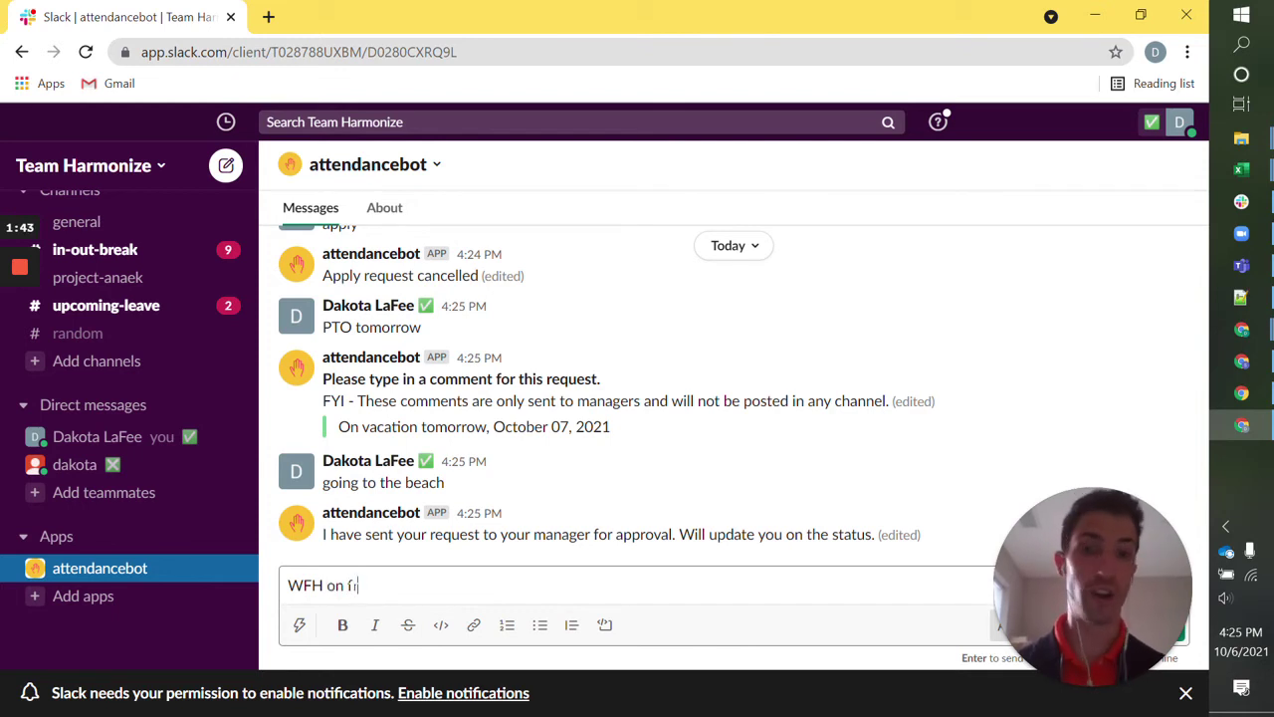
key(BackSpace)
key(BackSpace)
key(BackSpace)
key(BackSpace)
key(BackSpace)
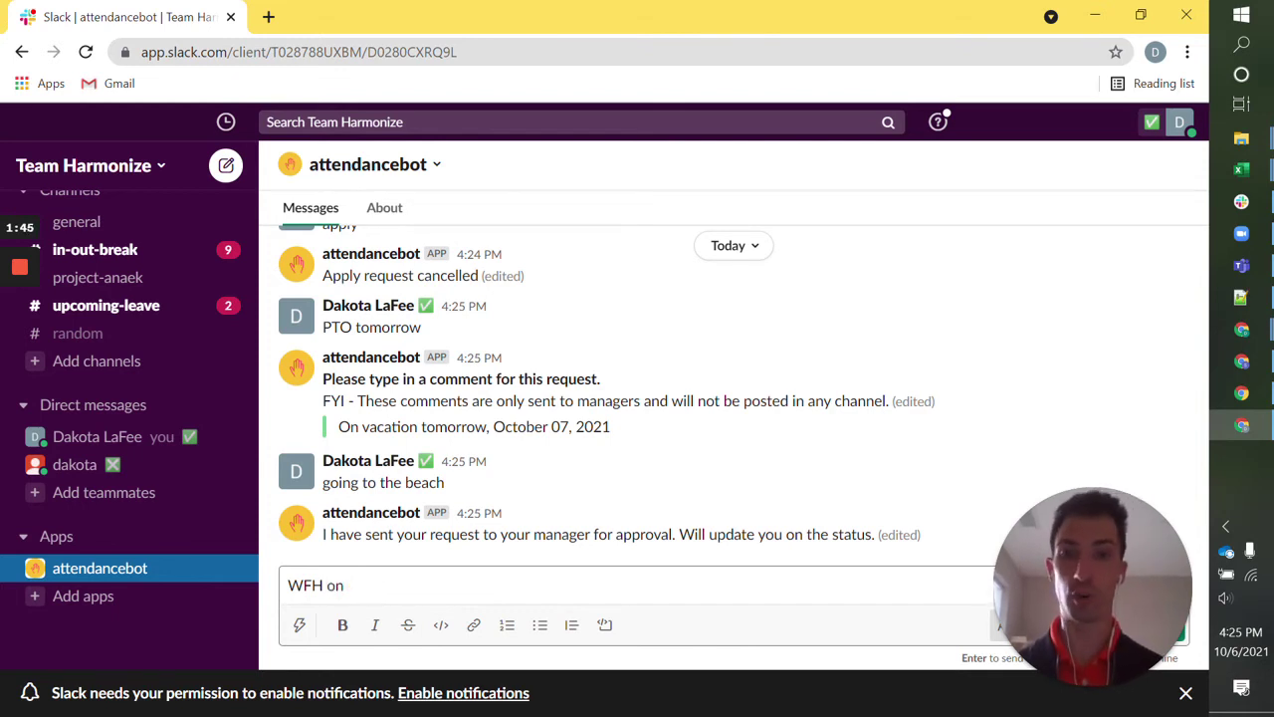
key(BackSpace)
key(BackSpace)
key(BackSpace)
text(10)
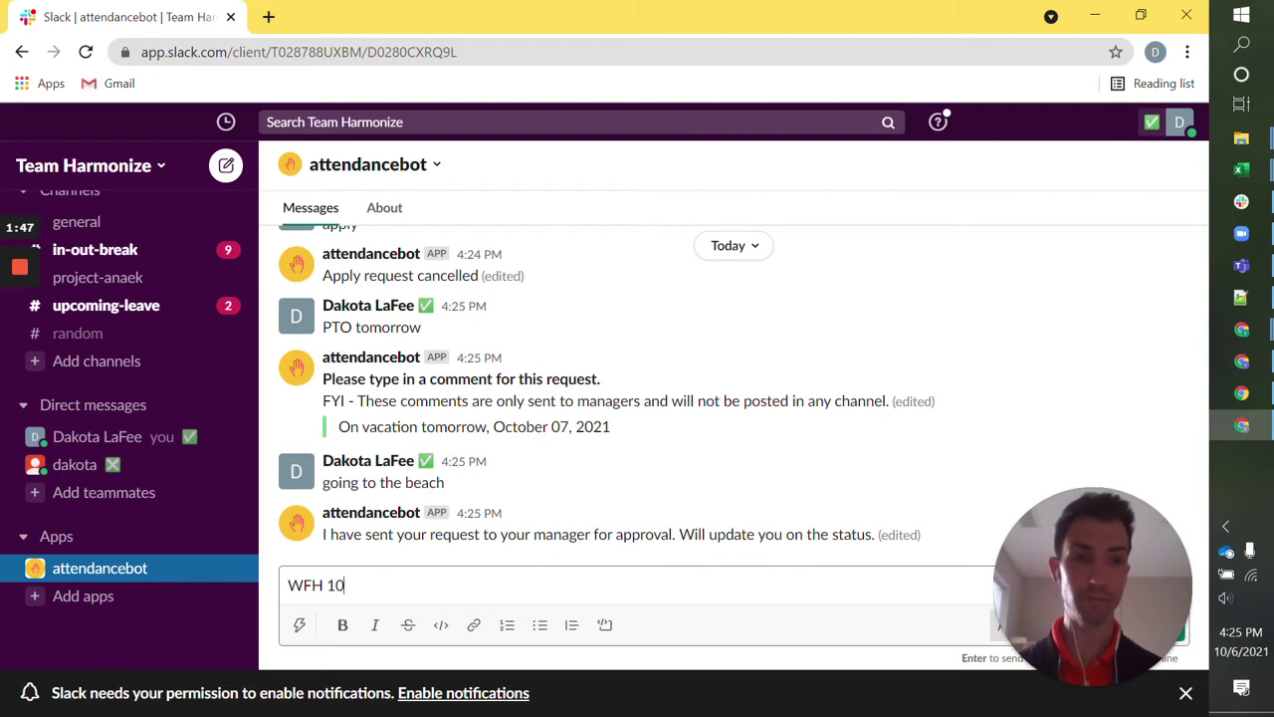
text(/3)
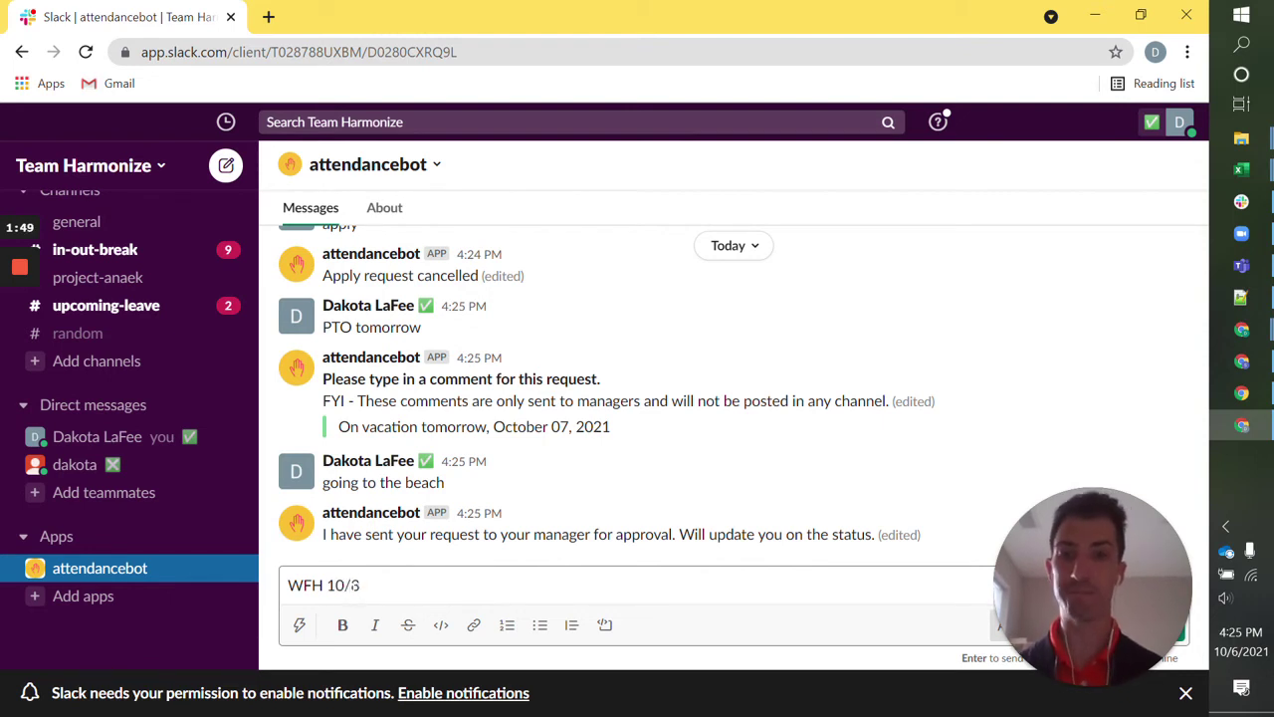
key(Return)
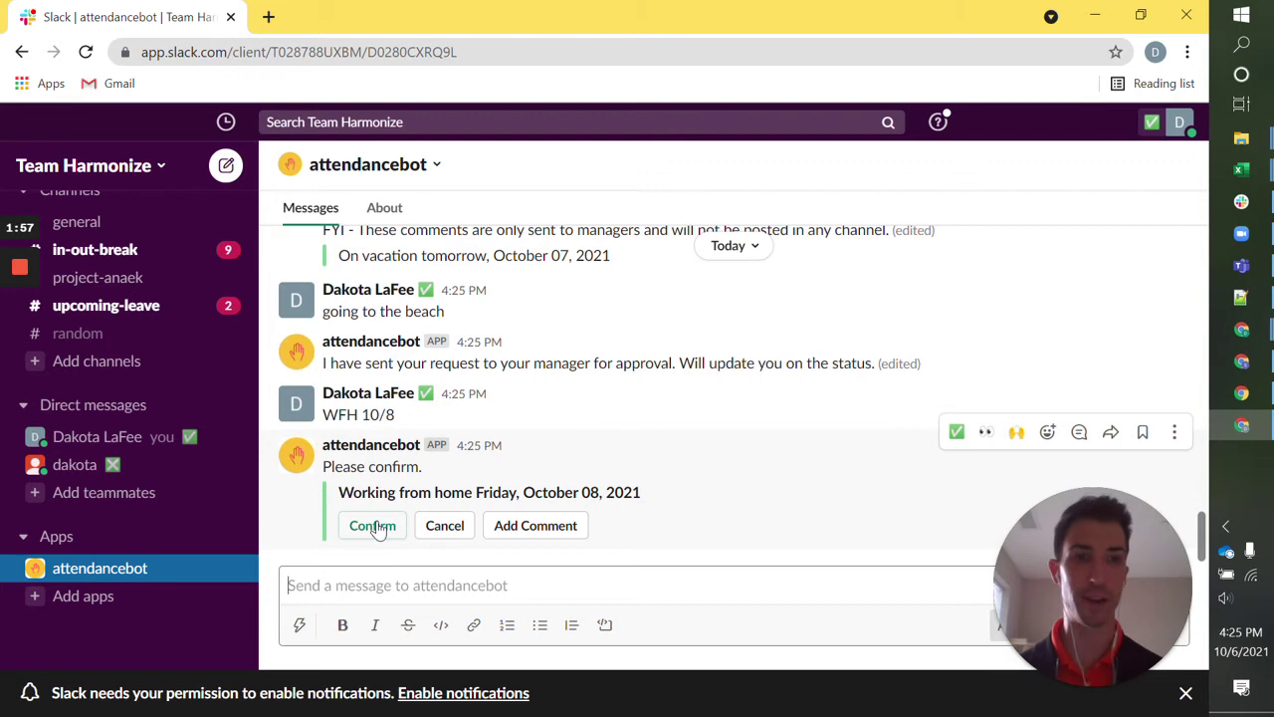
click(374, 525)
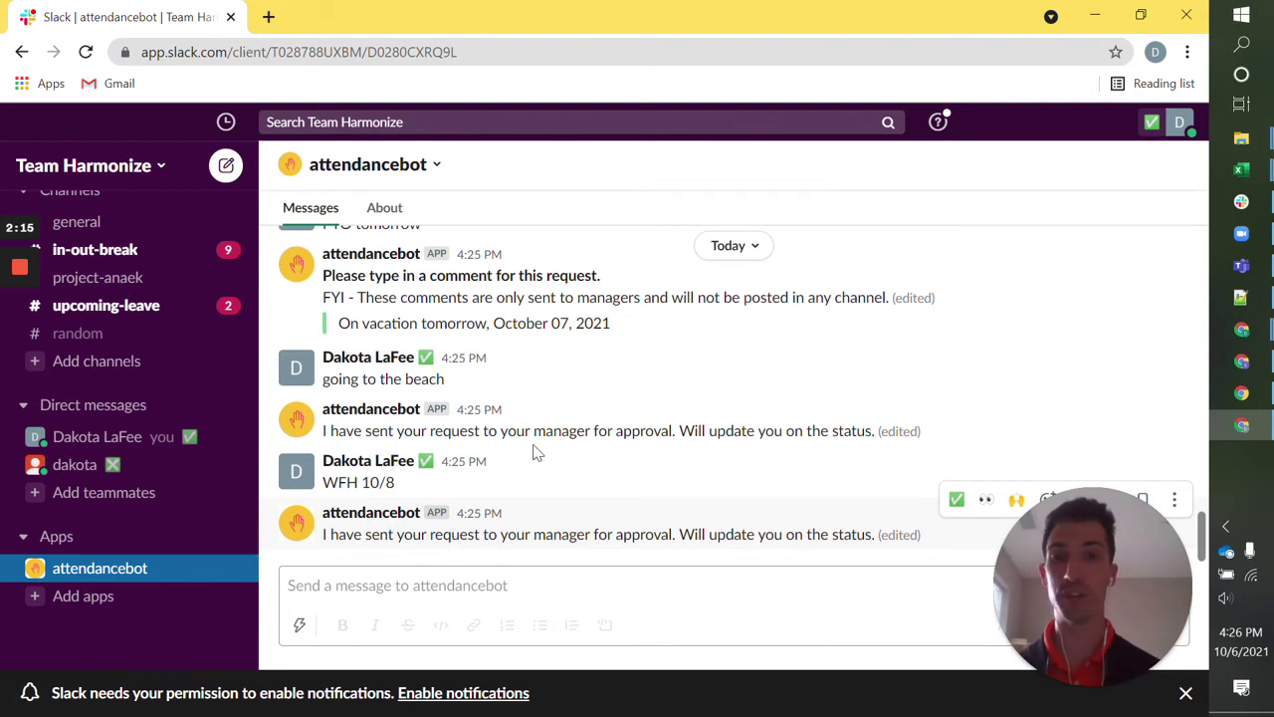
Switch to the manager's Slack window and approve both the vacation request and the work-from-home request.
click(482, 592)
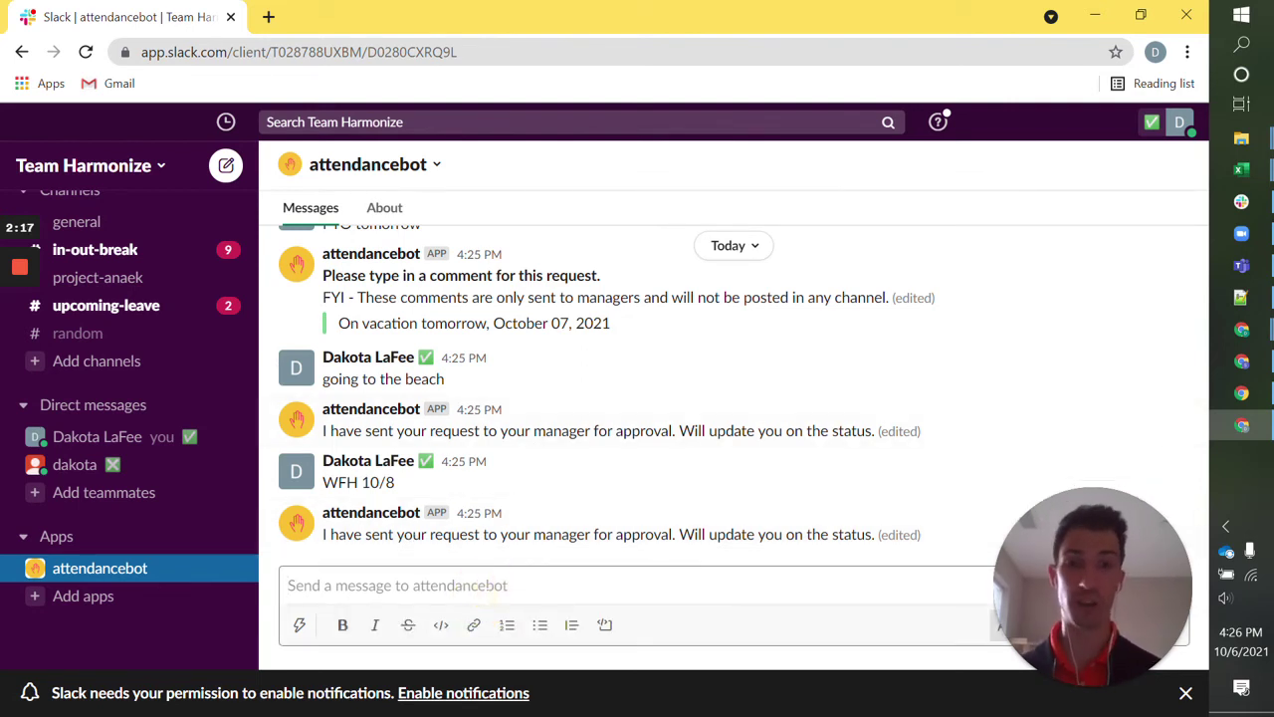
click(483, 592)
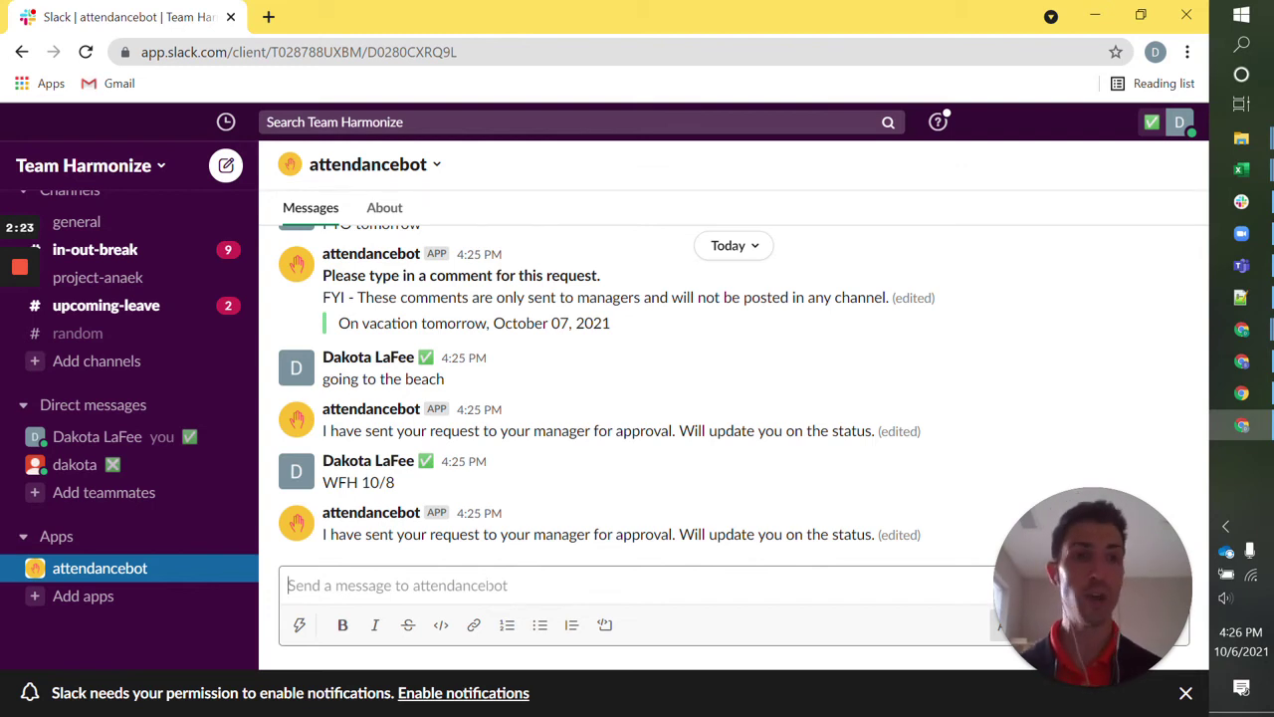
click(1241, 393)
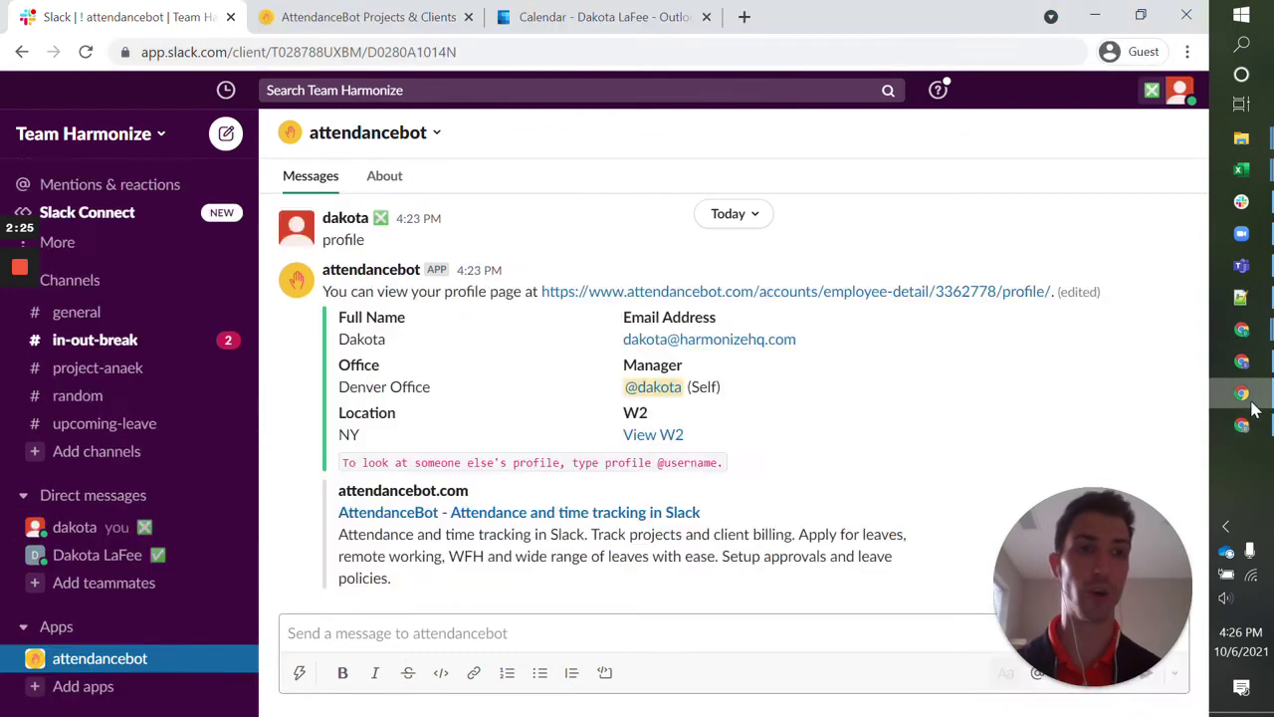
click(369, 631)
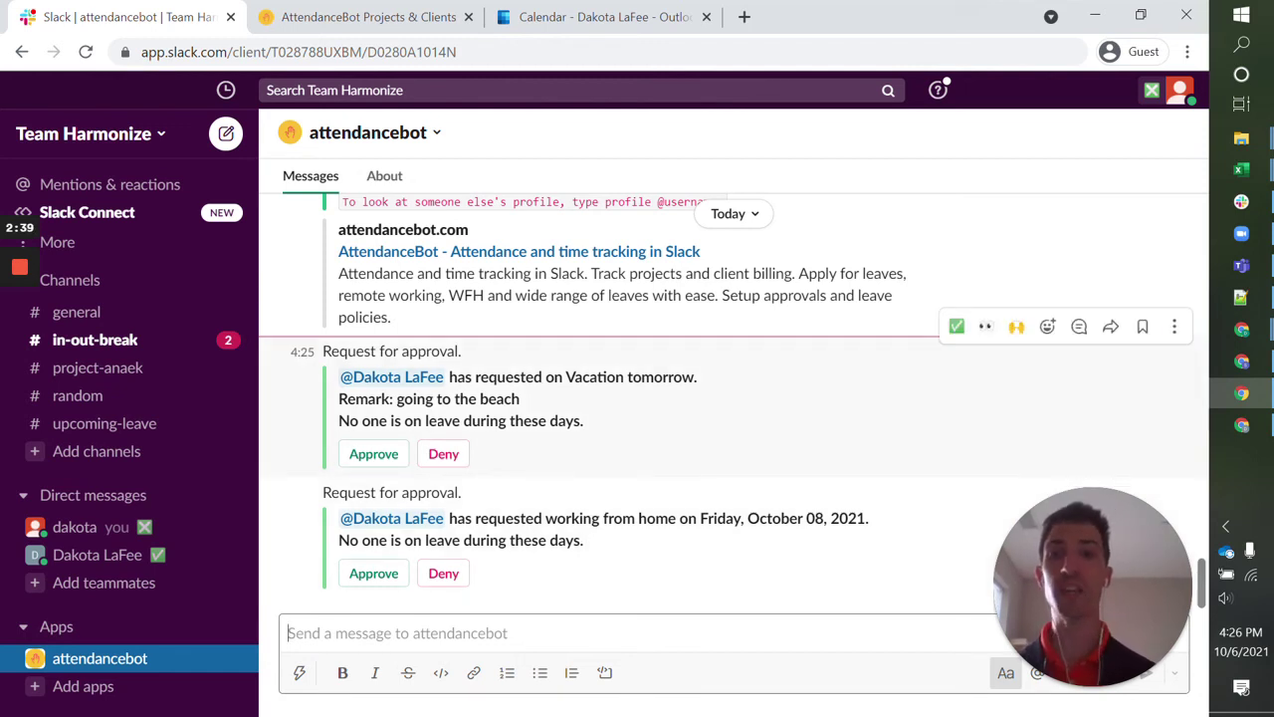
click(391, 454)
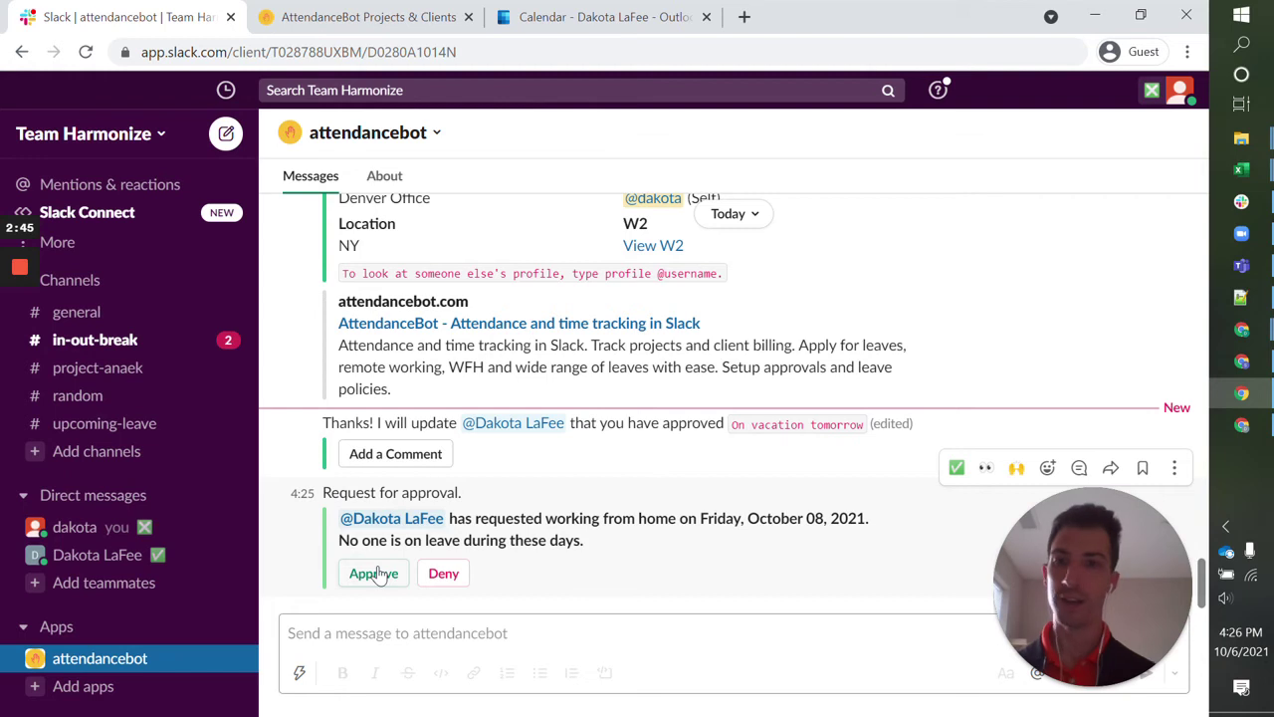
click(376, 573)
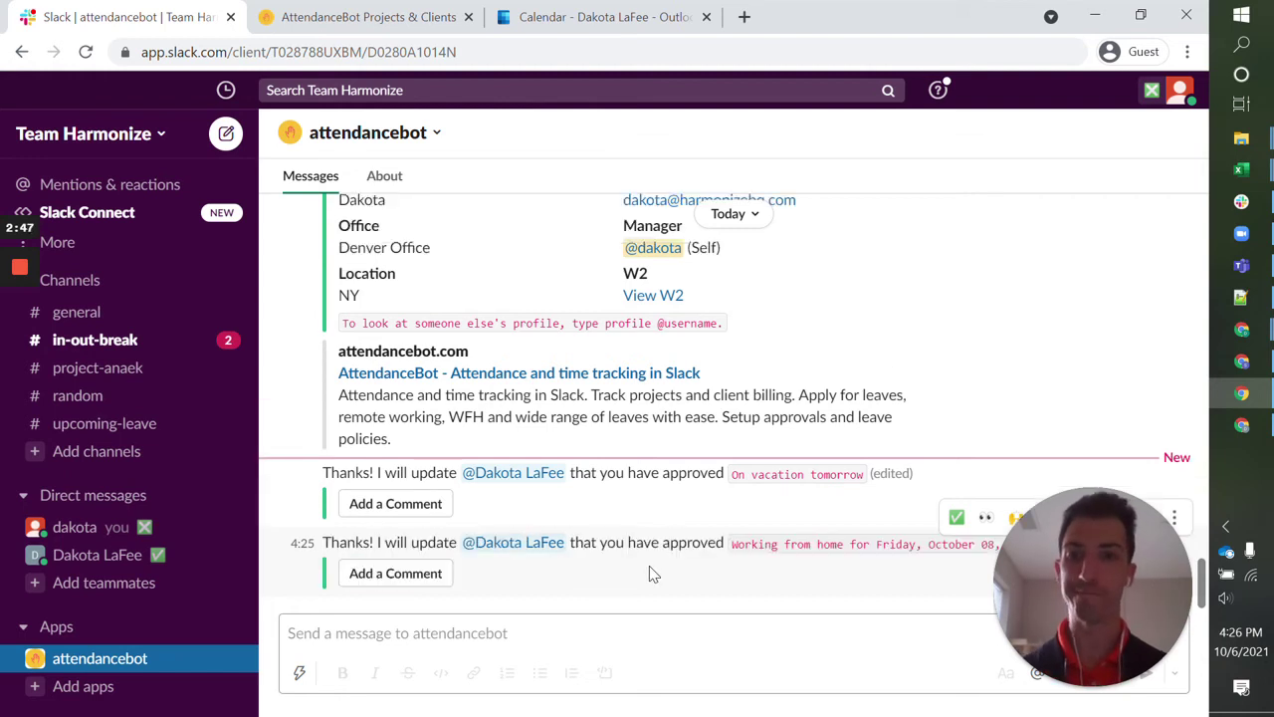
Switch to the employee's Slack window and send "delete" to attendancebot to list the deletable upcoming leaves.
key(alt+Tab)
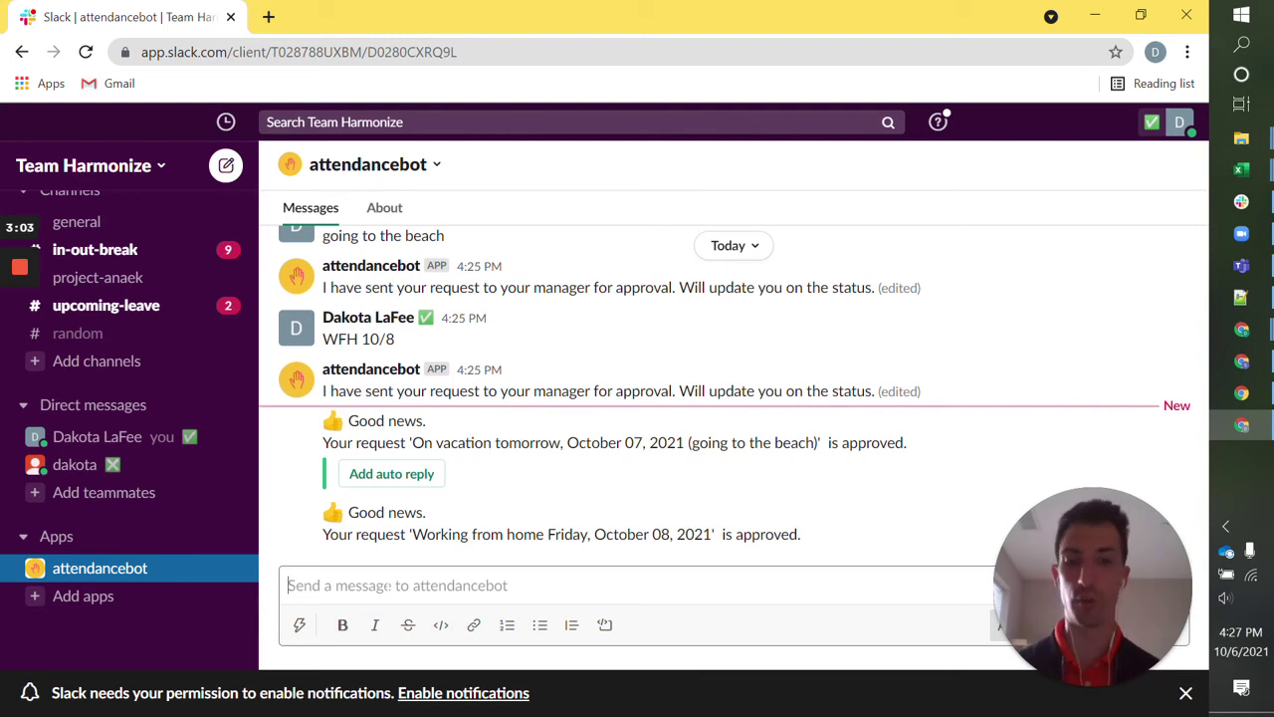
text(dete)
key(BackSpace)
key(BackSpace)
text(l)
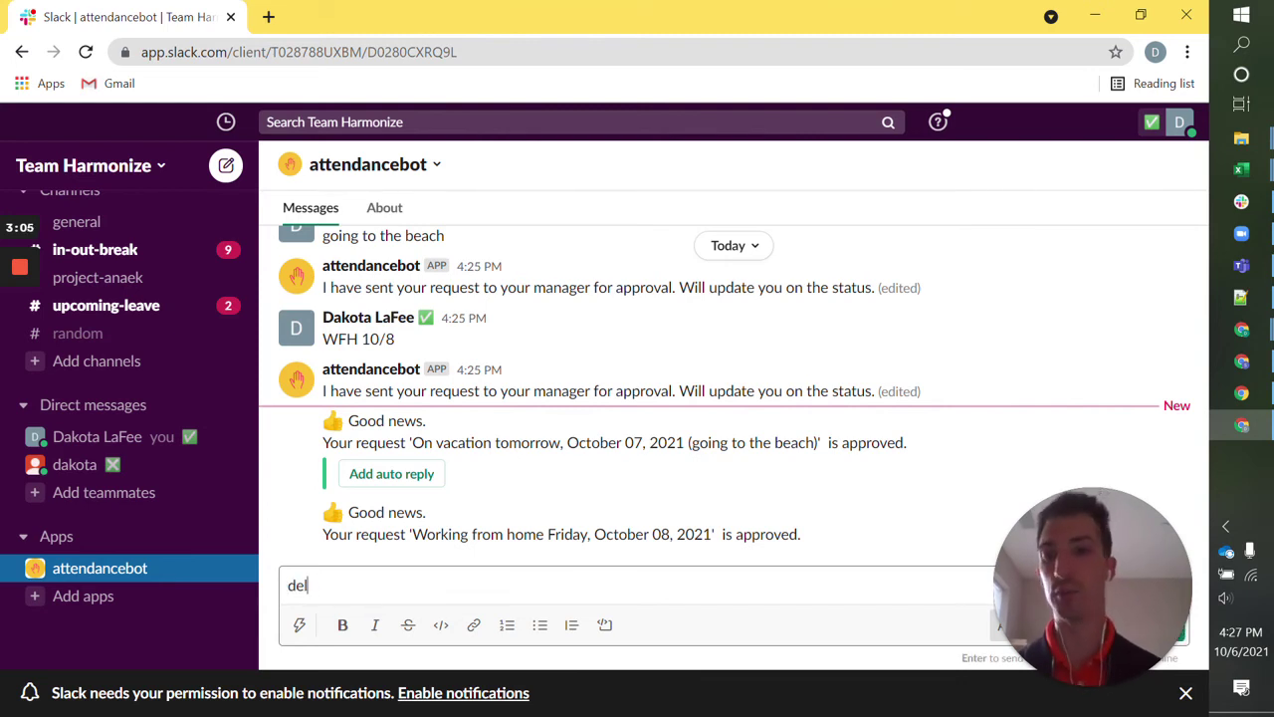
text(ete)
key(Return)
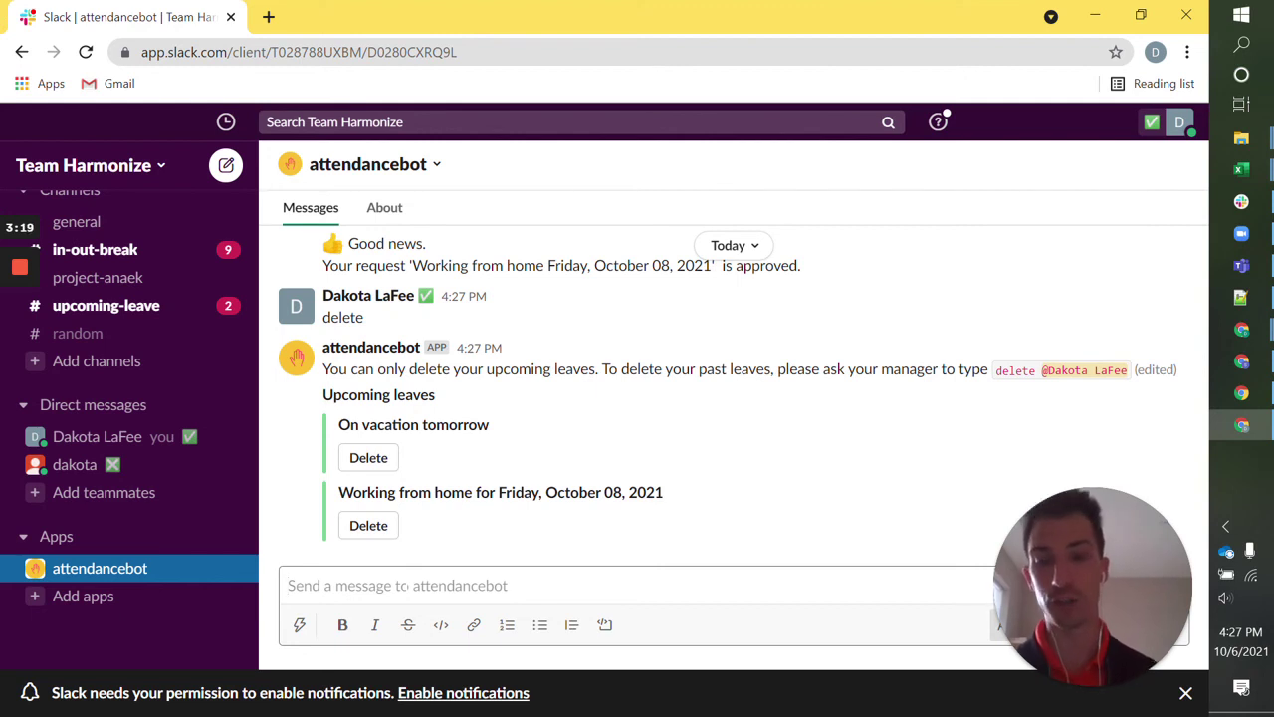
Try to request recurring work-from-home days by sending "WFH every monday" to attendancebot.
text(WFH every )
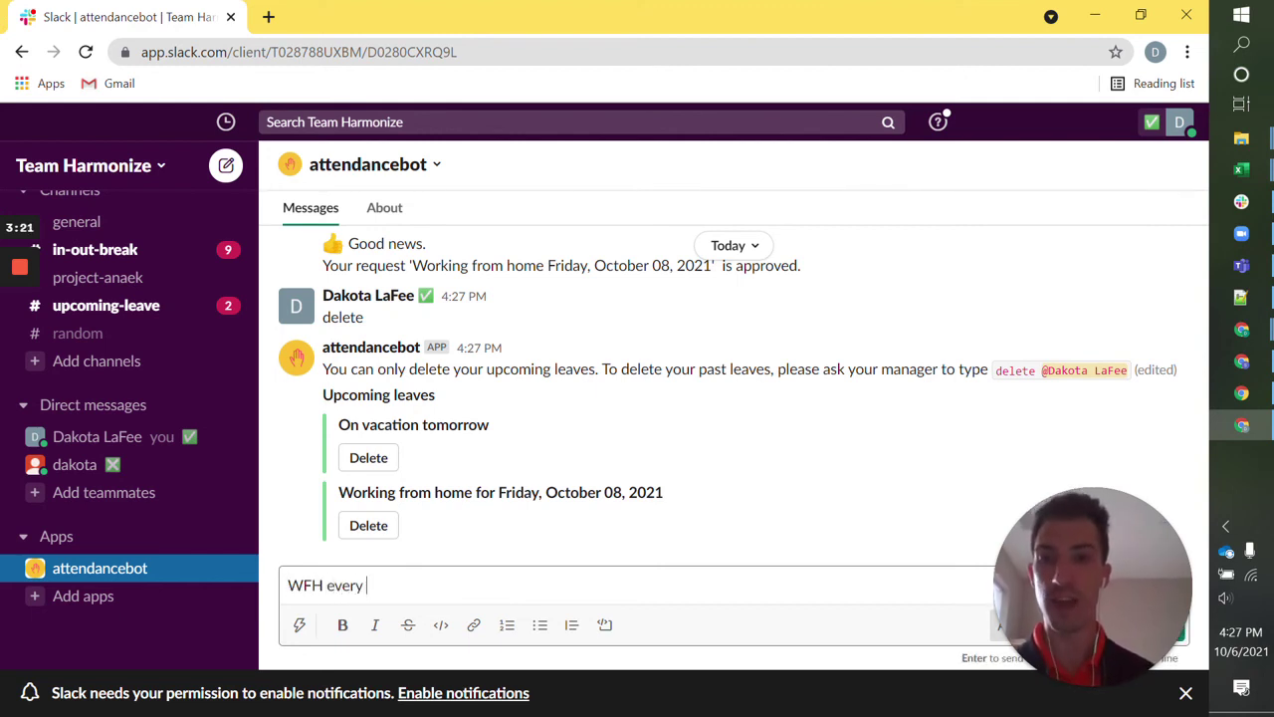
text(monday)
key(Return)
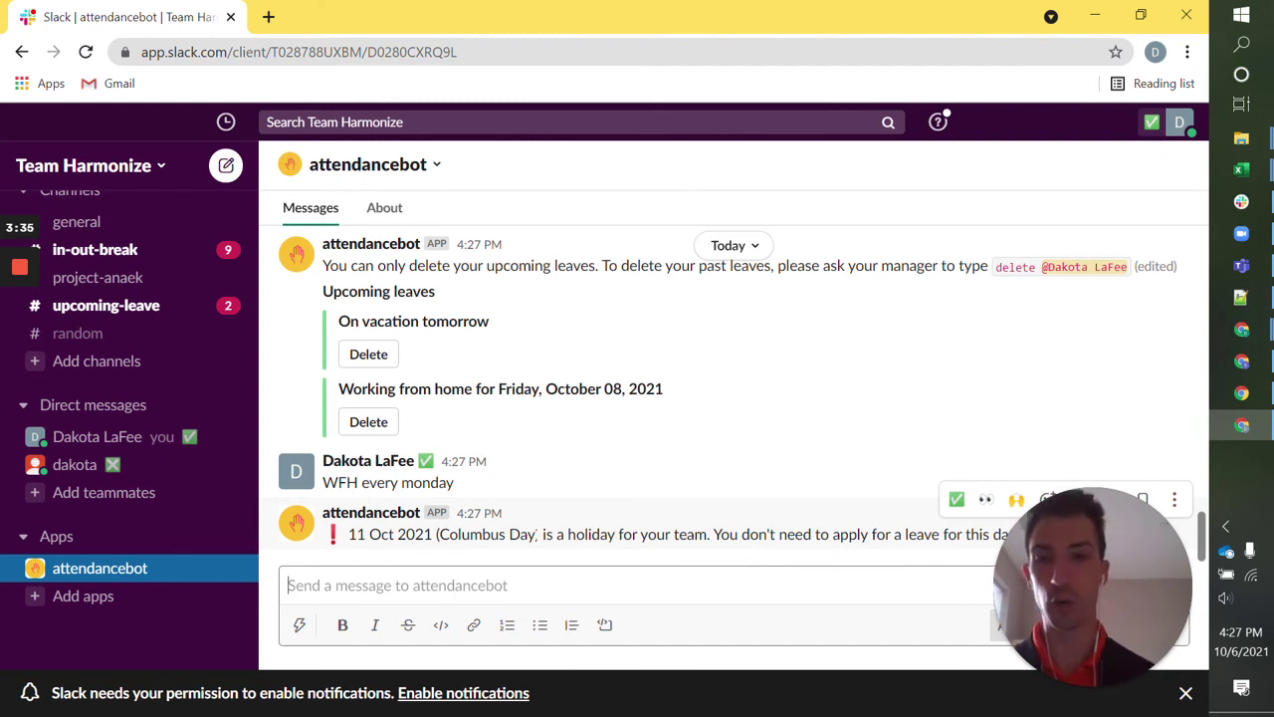
Send "WFH every tuesday" to attendancebot and confirm the recurring work-from-home request.
text(WFH ever)
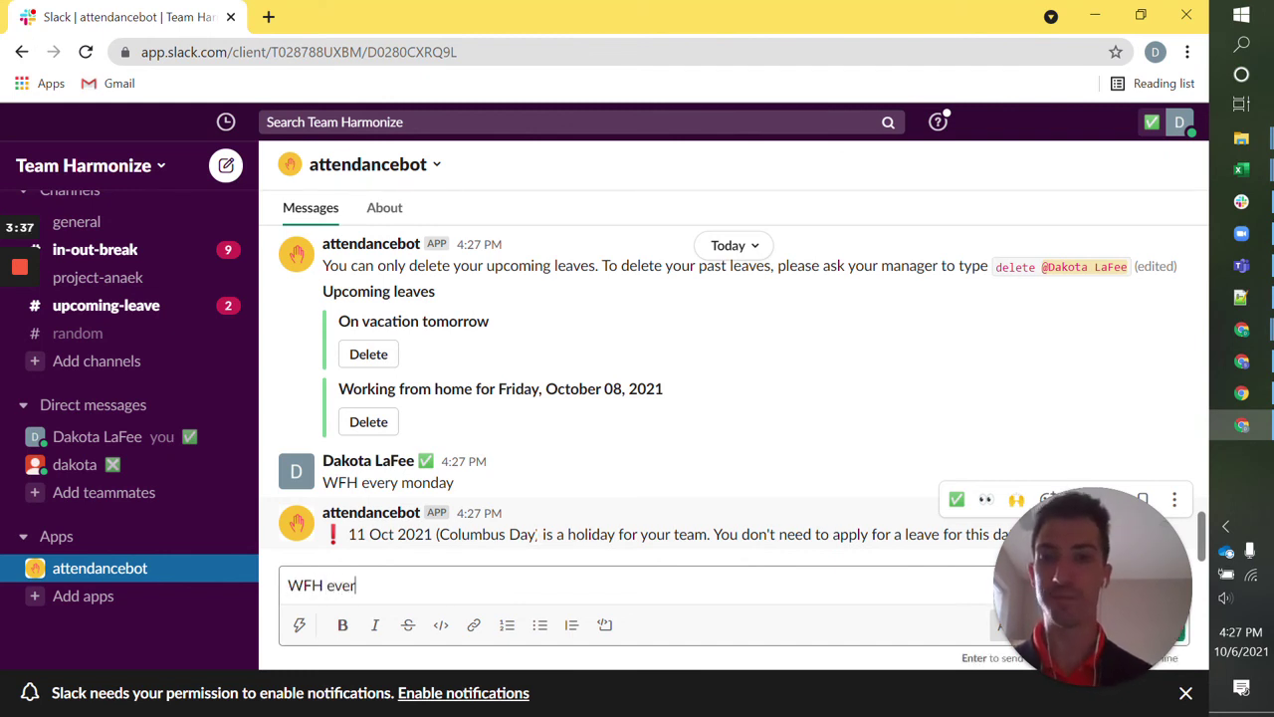
text(y tuesday)
key(Return)
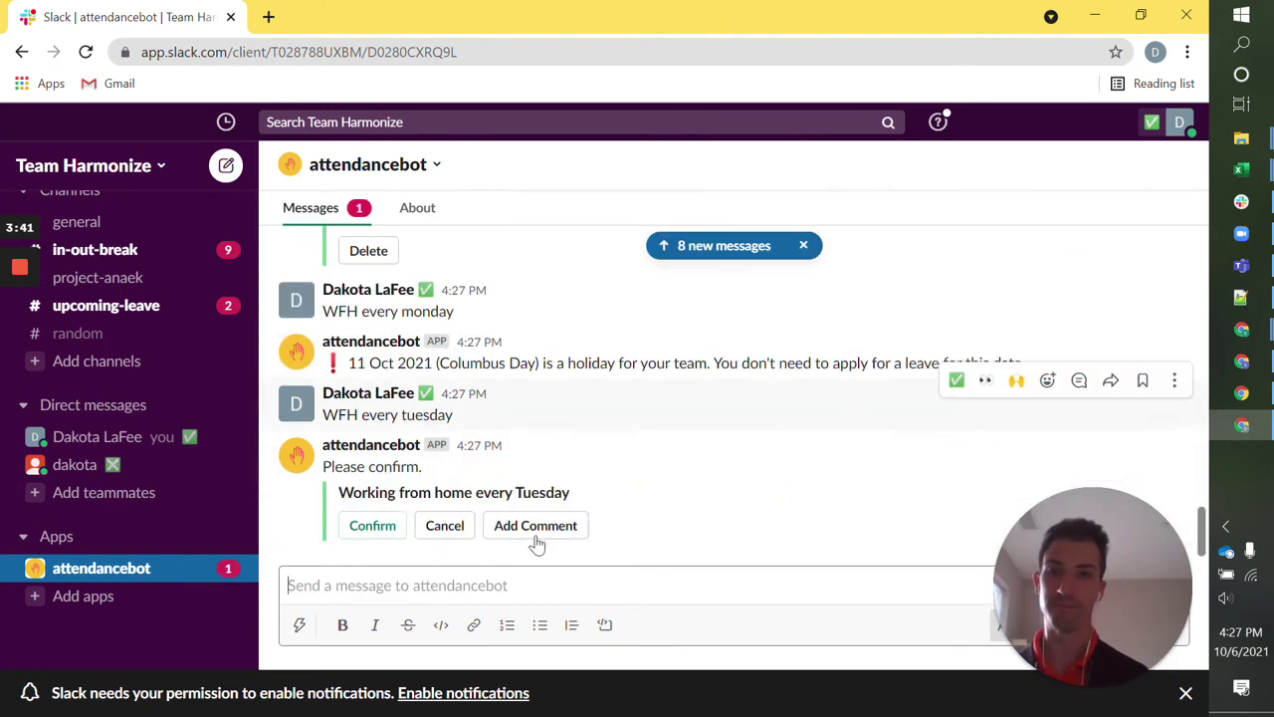
click(372, 525)
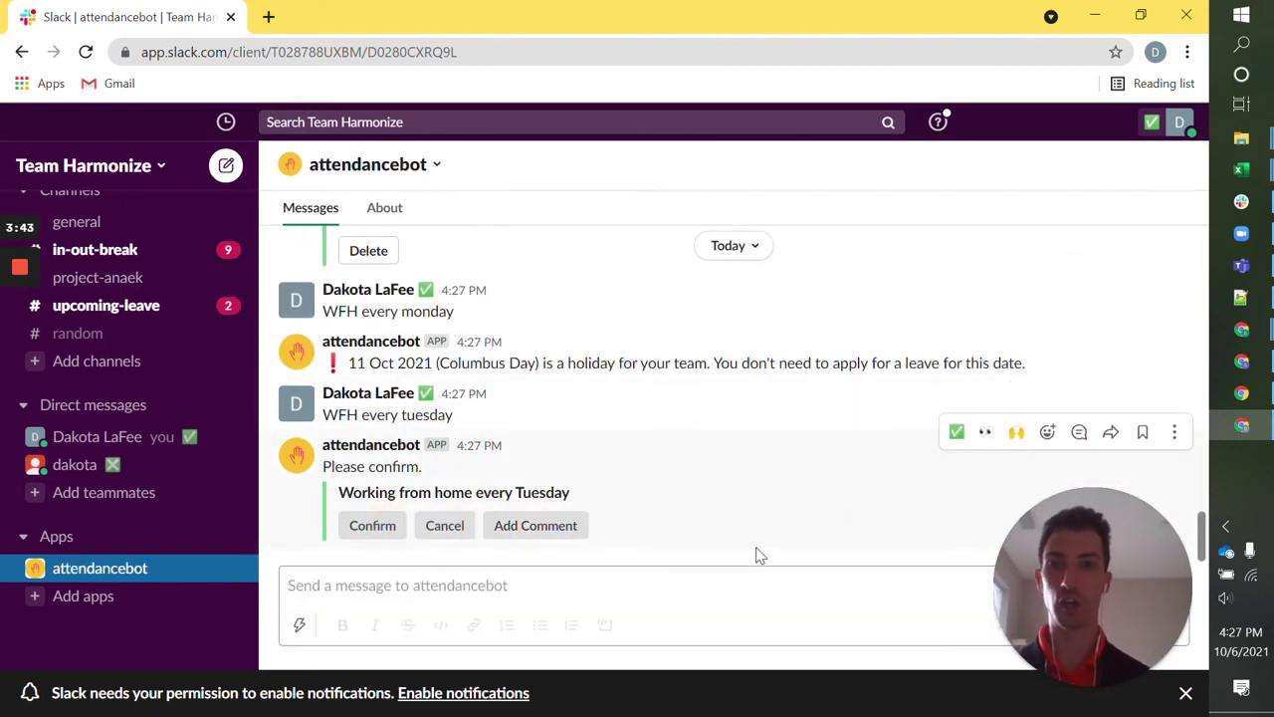
Approve the recurring Tuesday work-from-home request in the manager's Slack window and return to the employee's window.
key(alt+Tab)
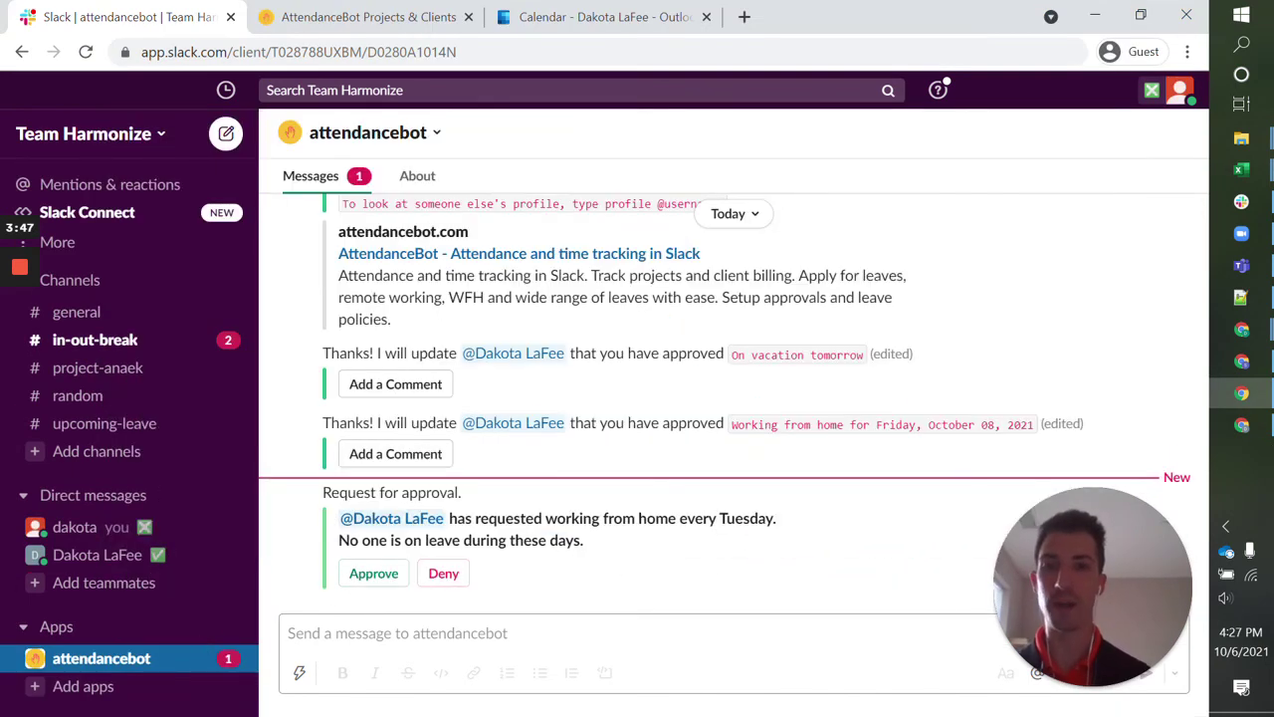
click(372, 577)
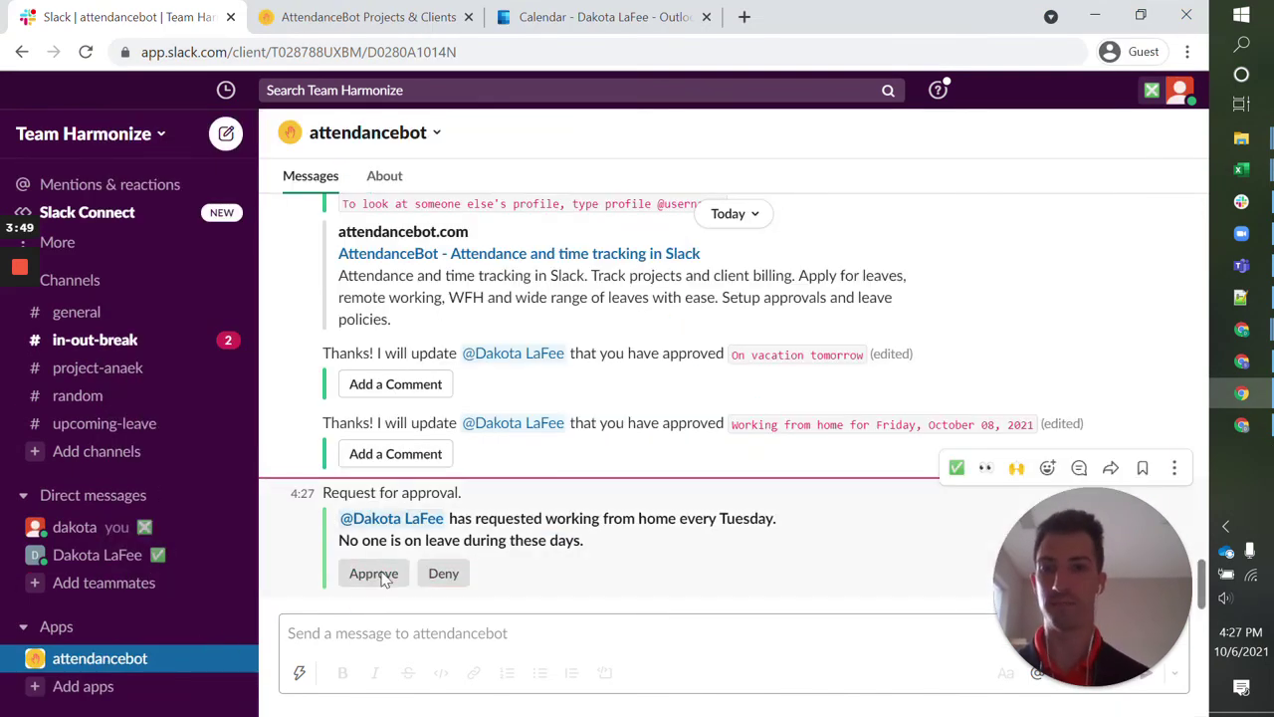
key(alt+Tab)
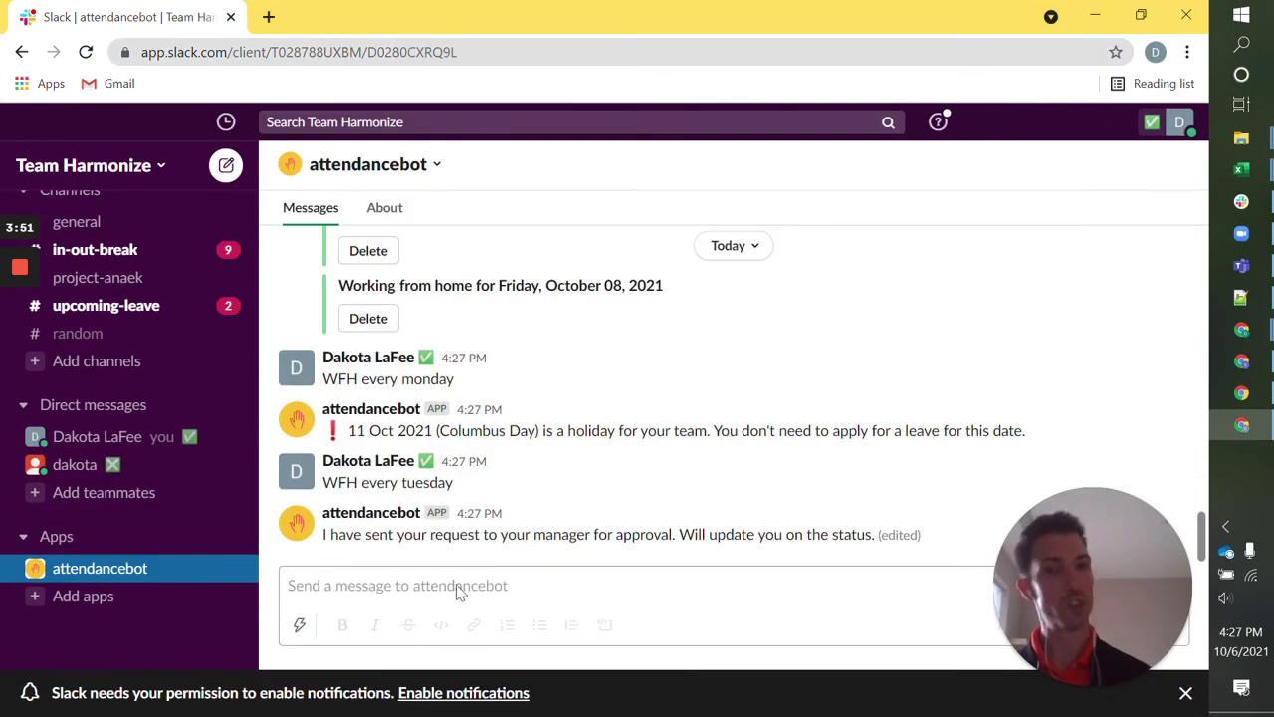
Send "delete" to attendancebot and delete the recurring leave "Working from home every Tuesday".
click(416, 585)
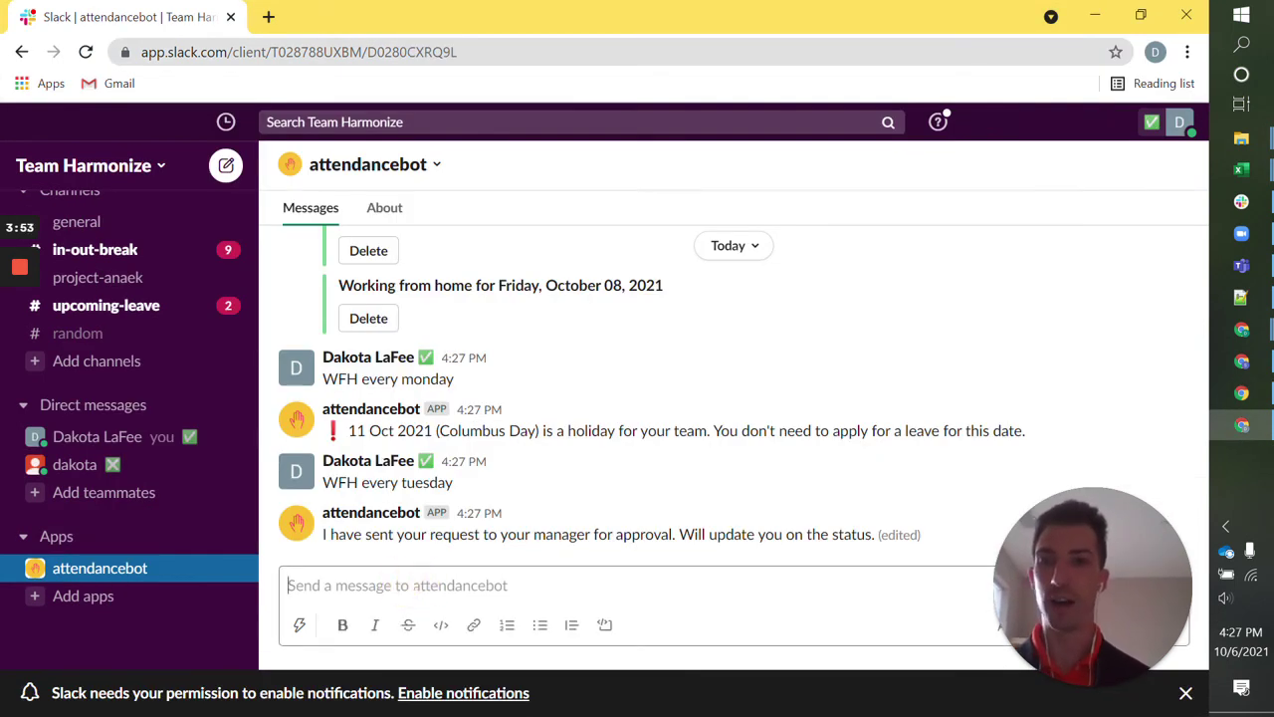
text(delete)
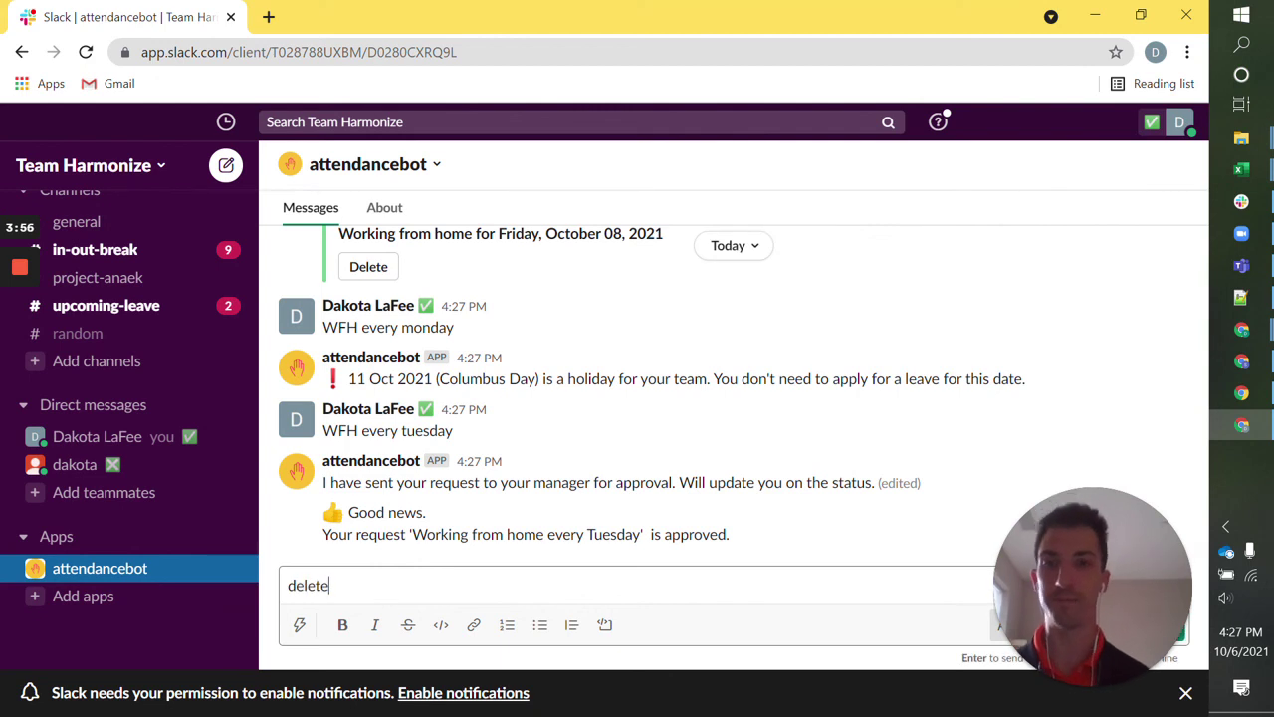
key(Return)
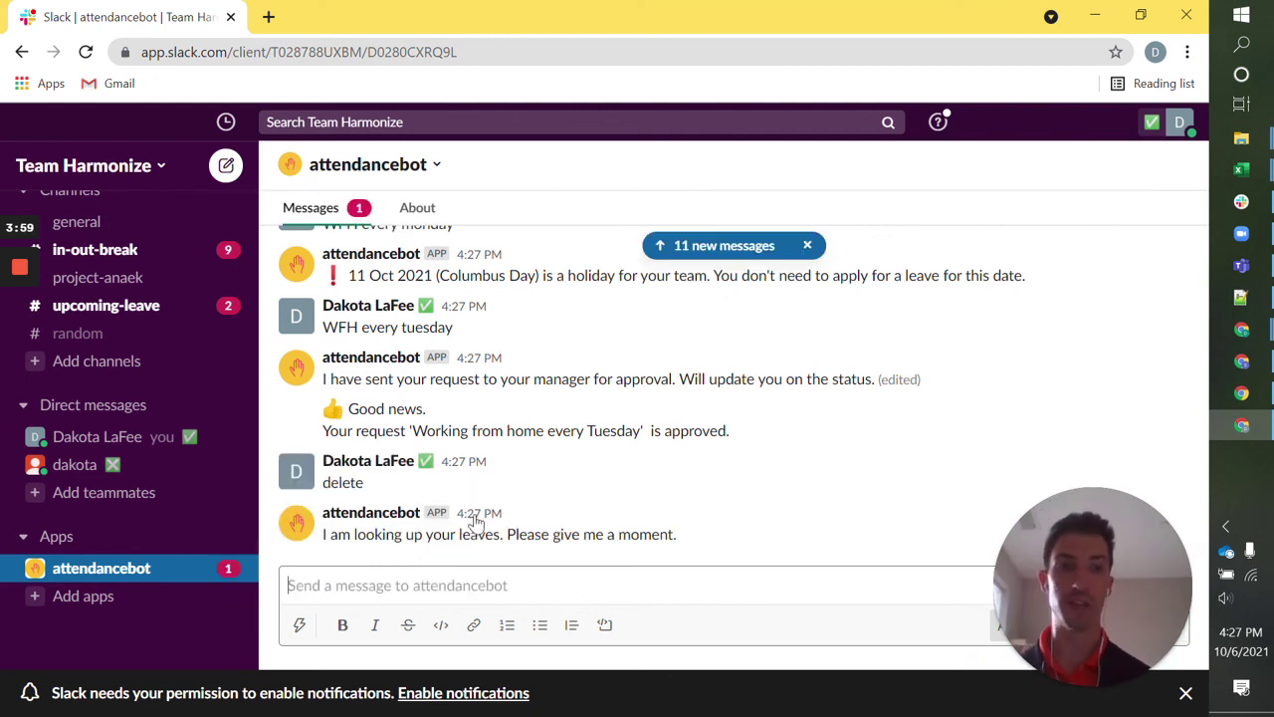
scroll(475, 391, up, 10)
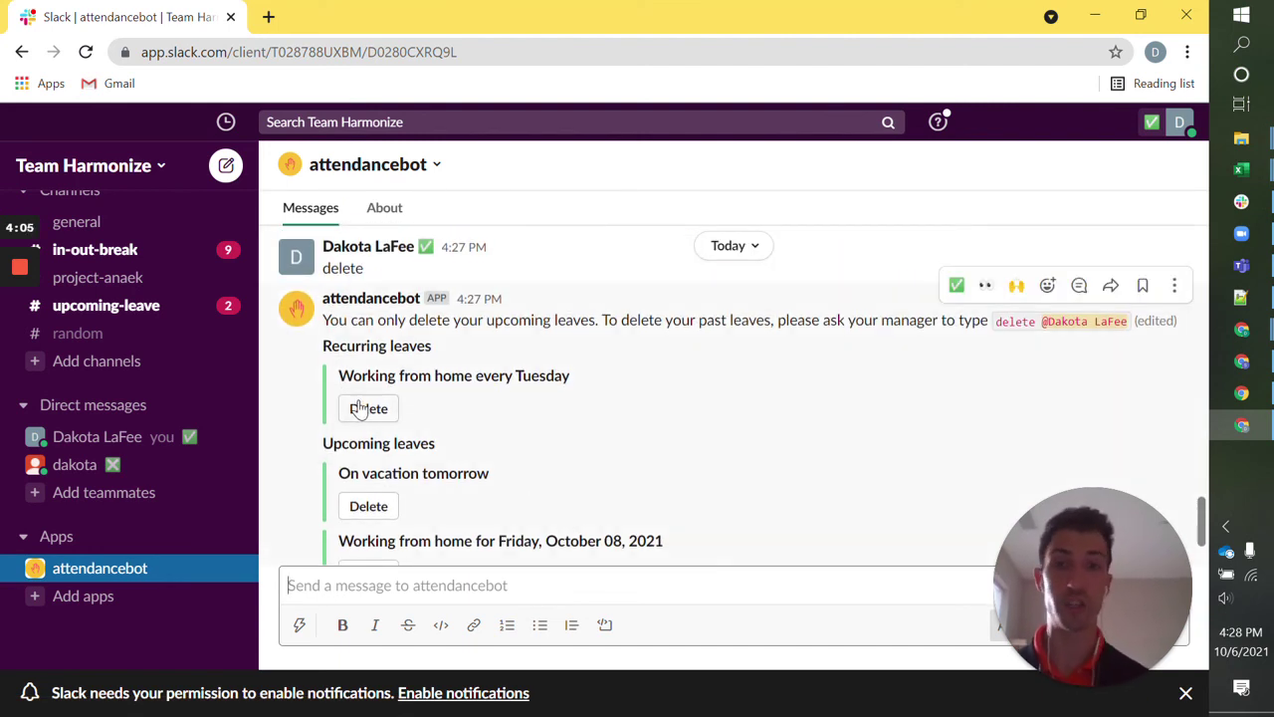
click(361, 410)
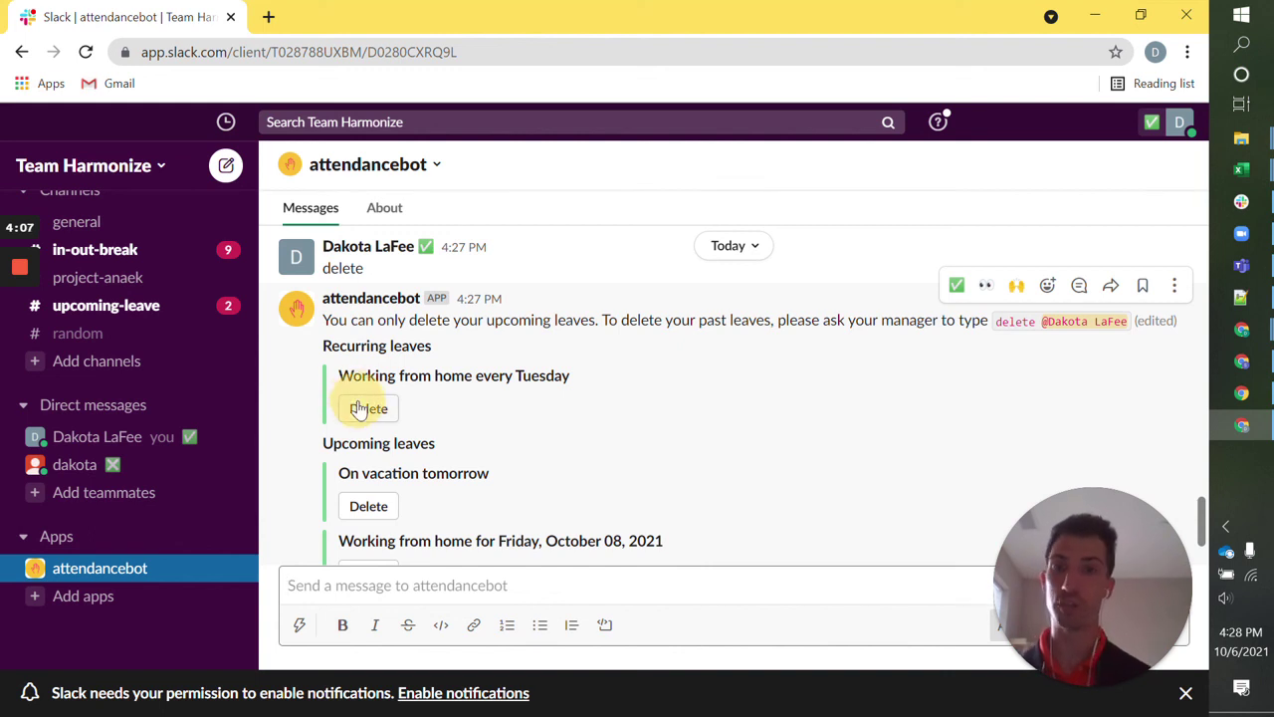
click(795, 463)
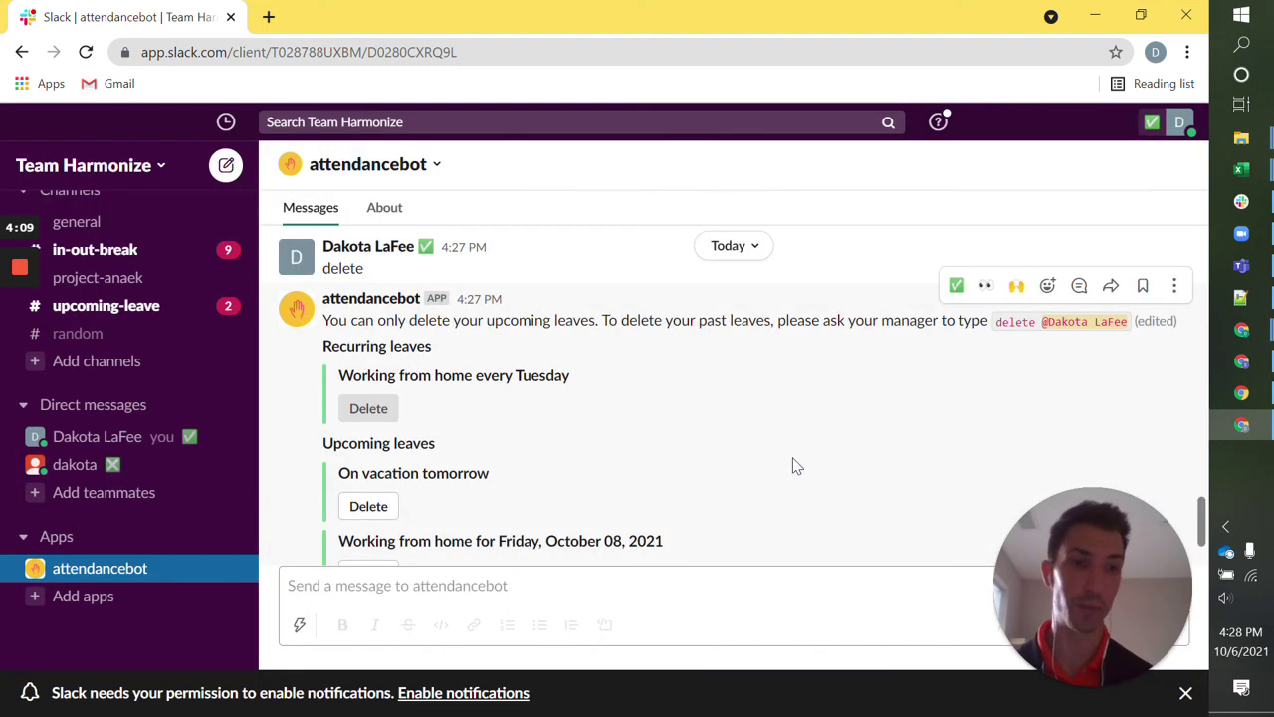